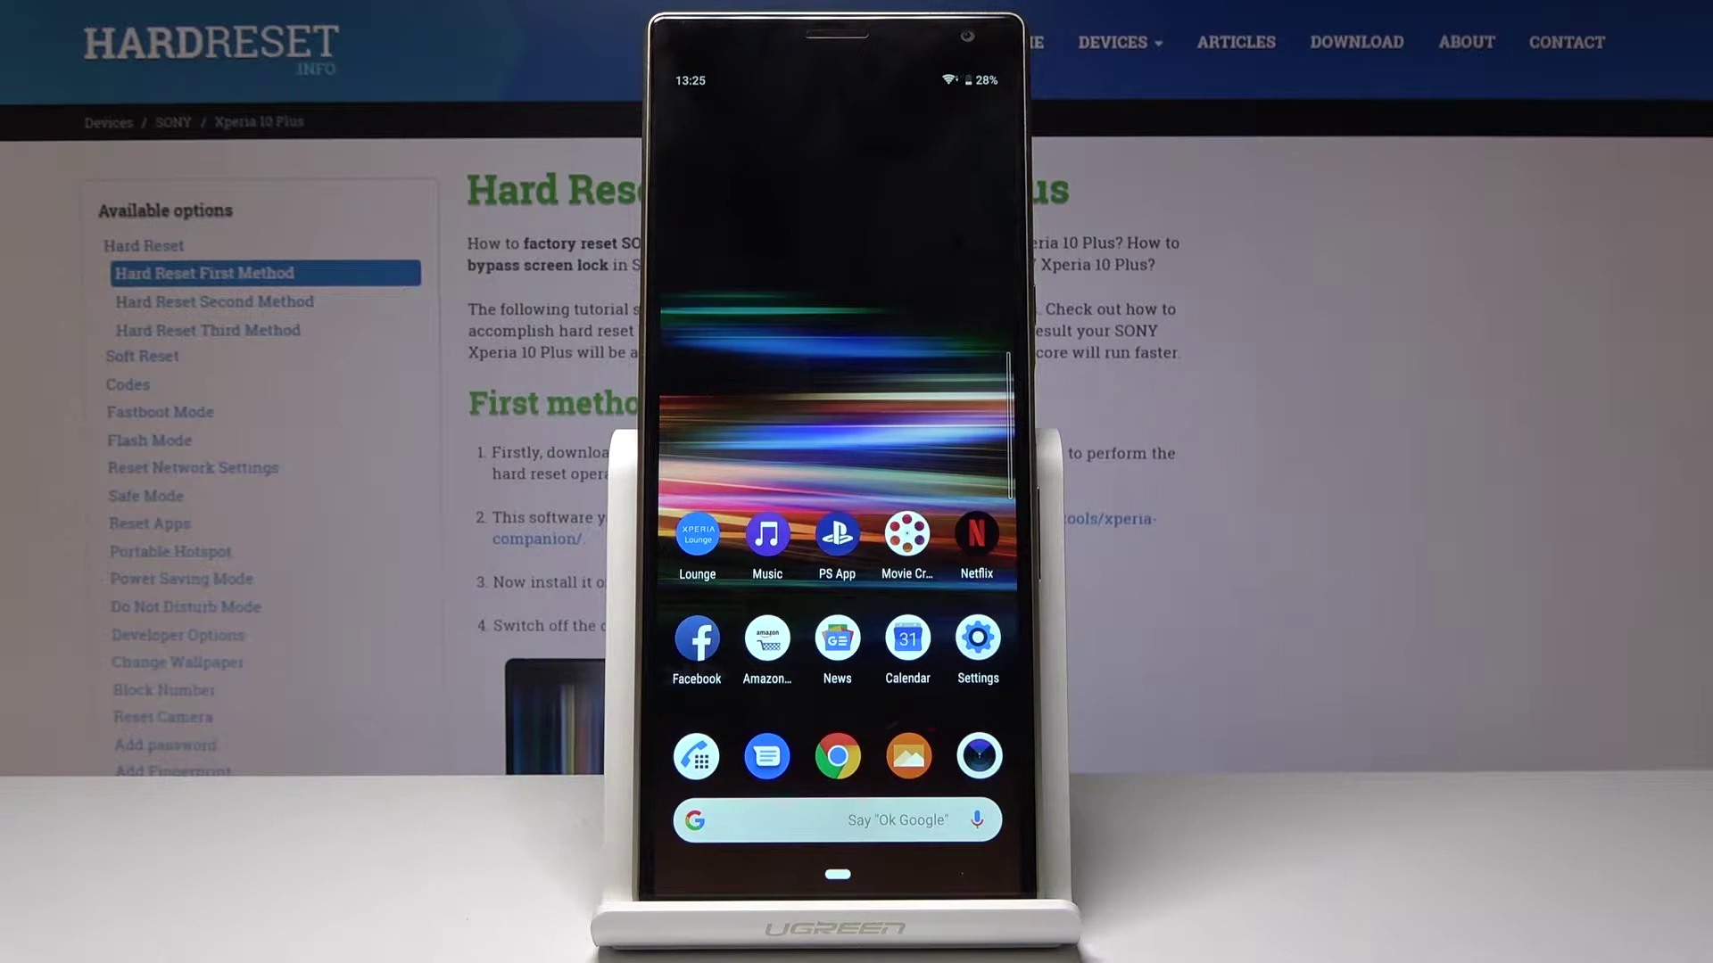
# Open the phone's Settings and go to the Sound page
pyautogui.click(979, 639)
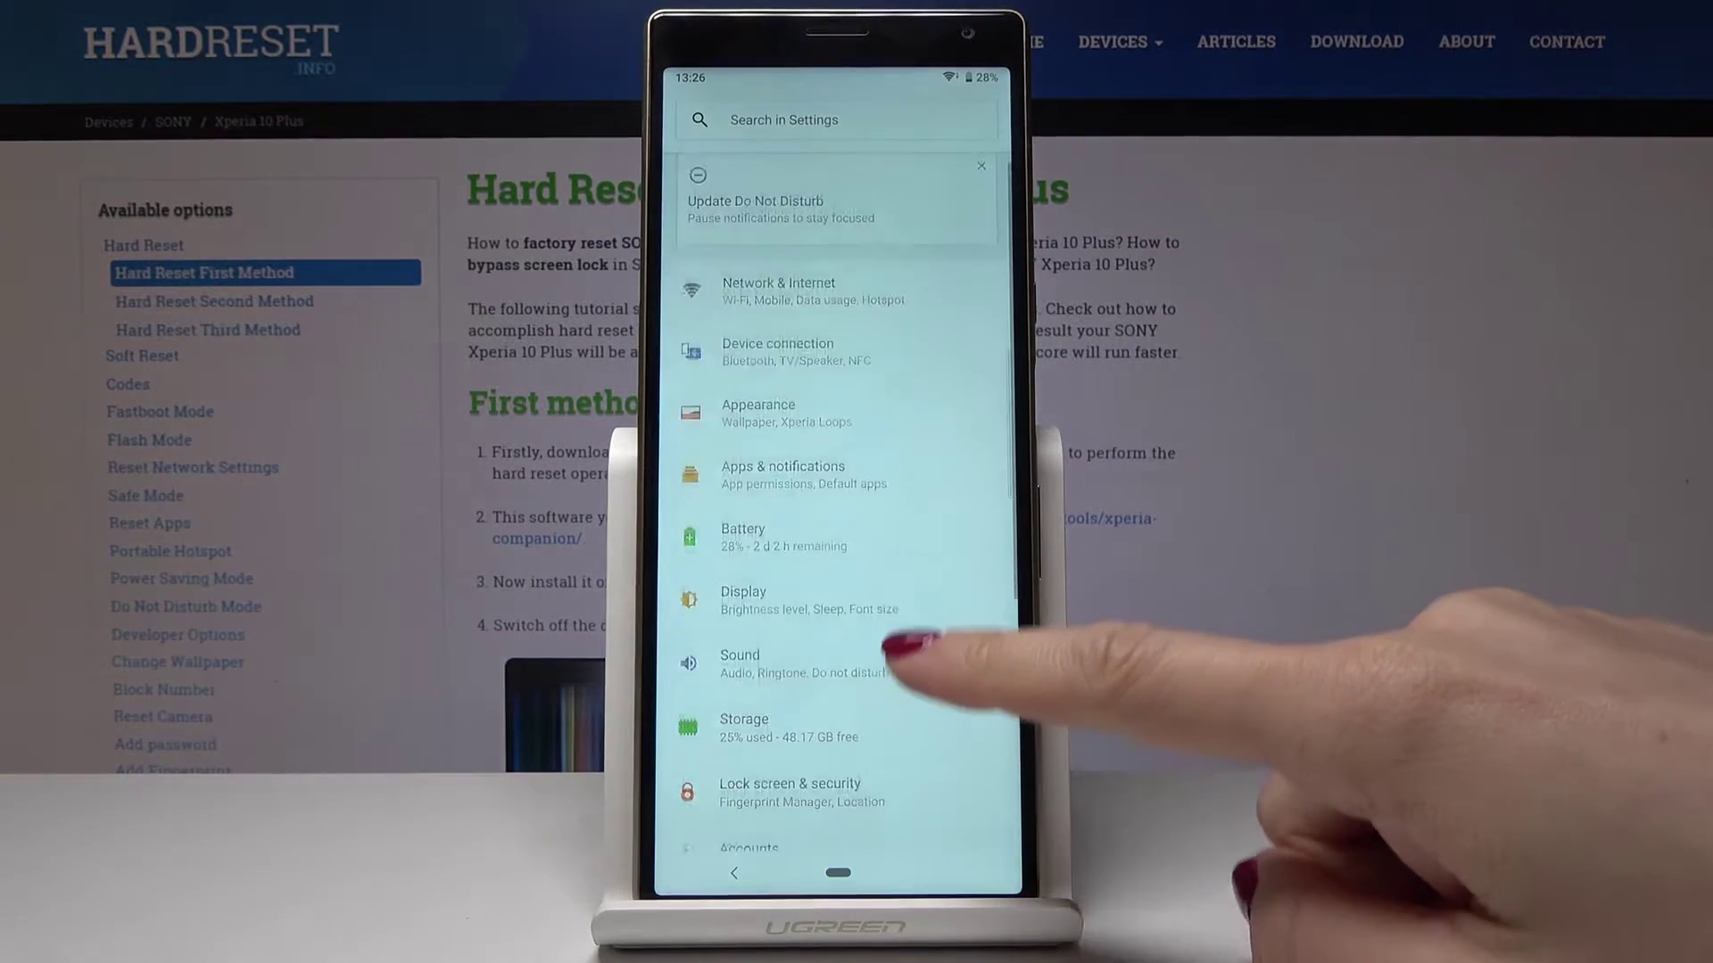
pyautogui.scroll(-5, 924, 642)
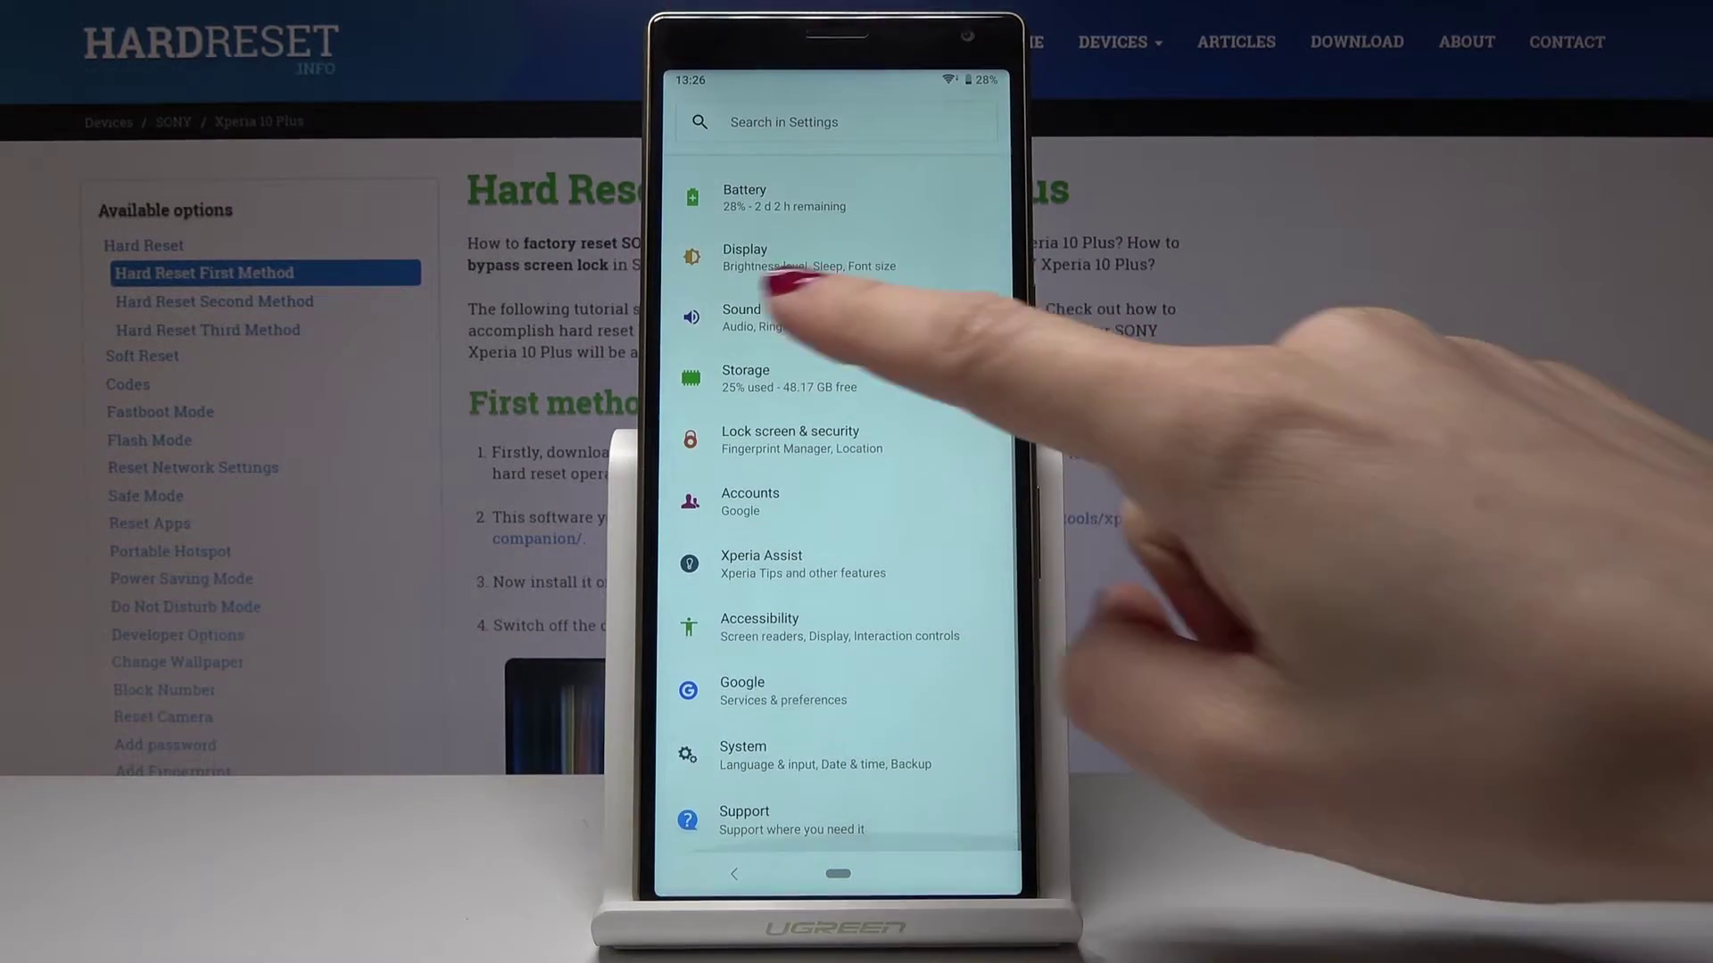
pyautogui.click(830, 317)
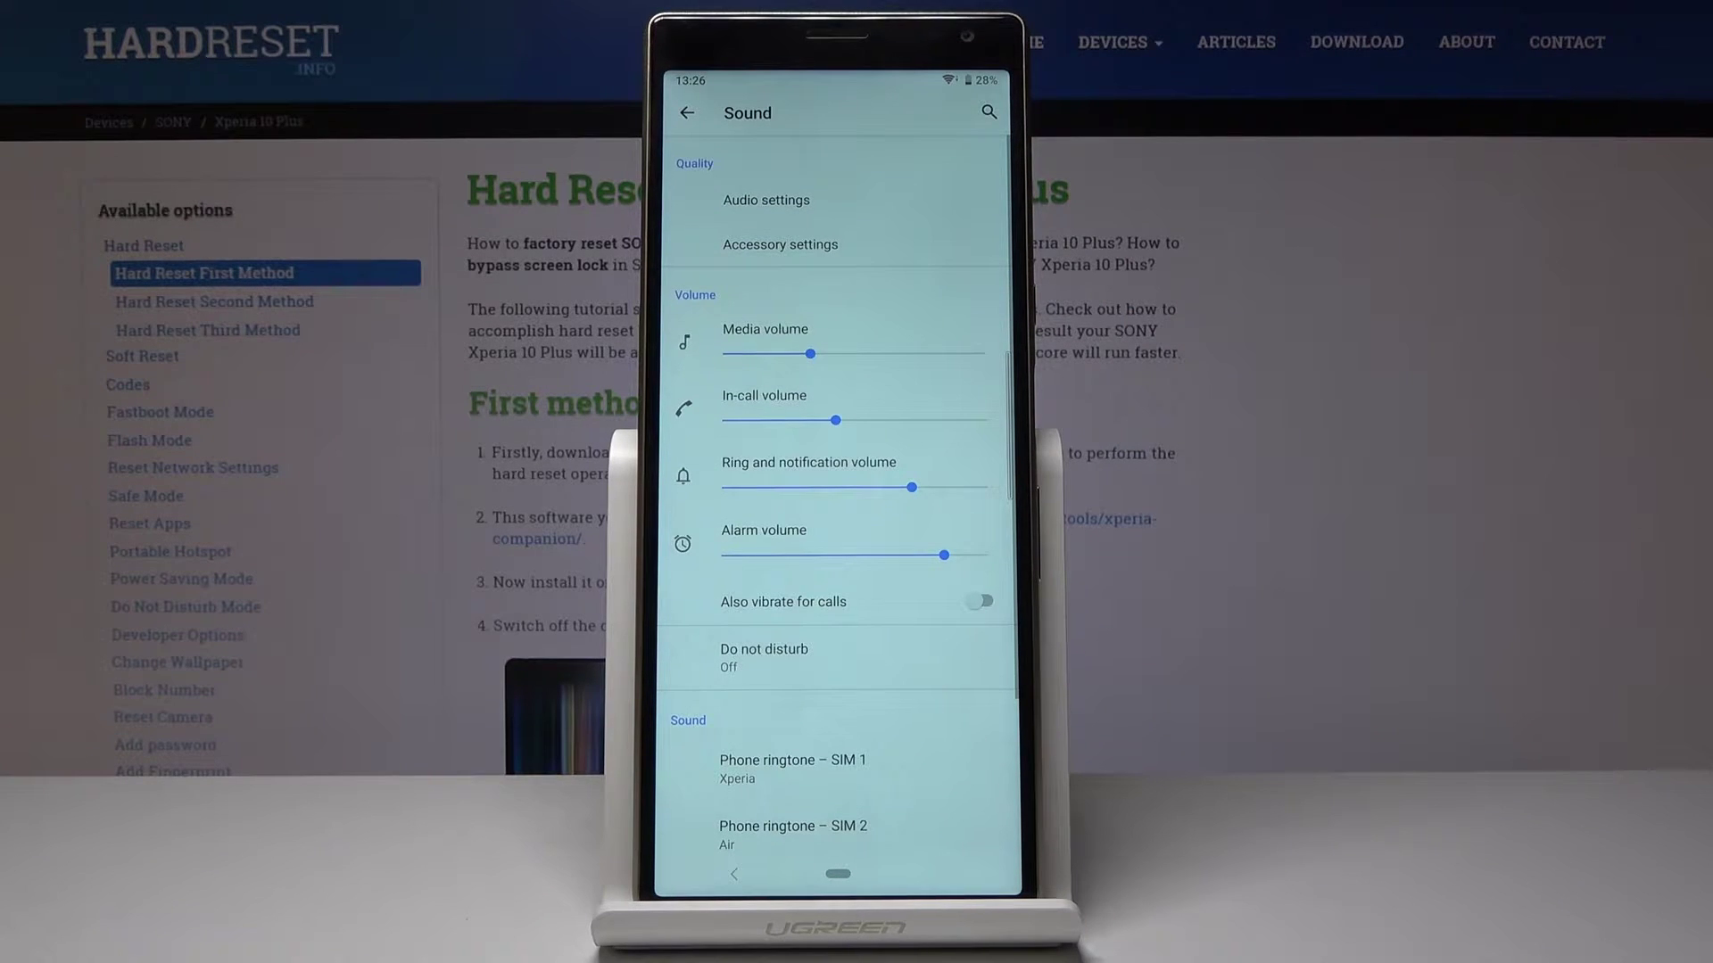
pyautogui.scroll(-3, 857, 603)
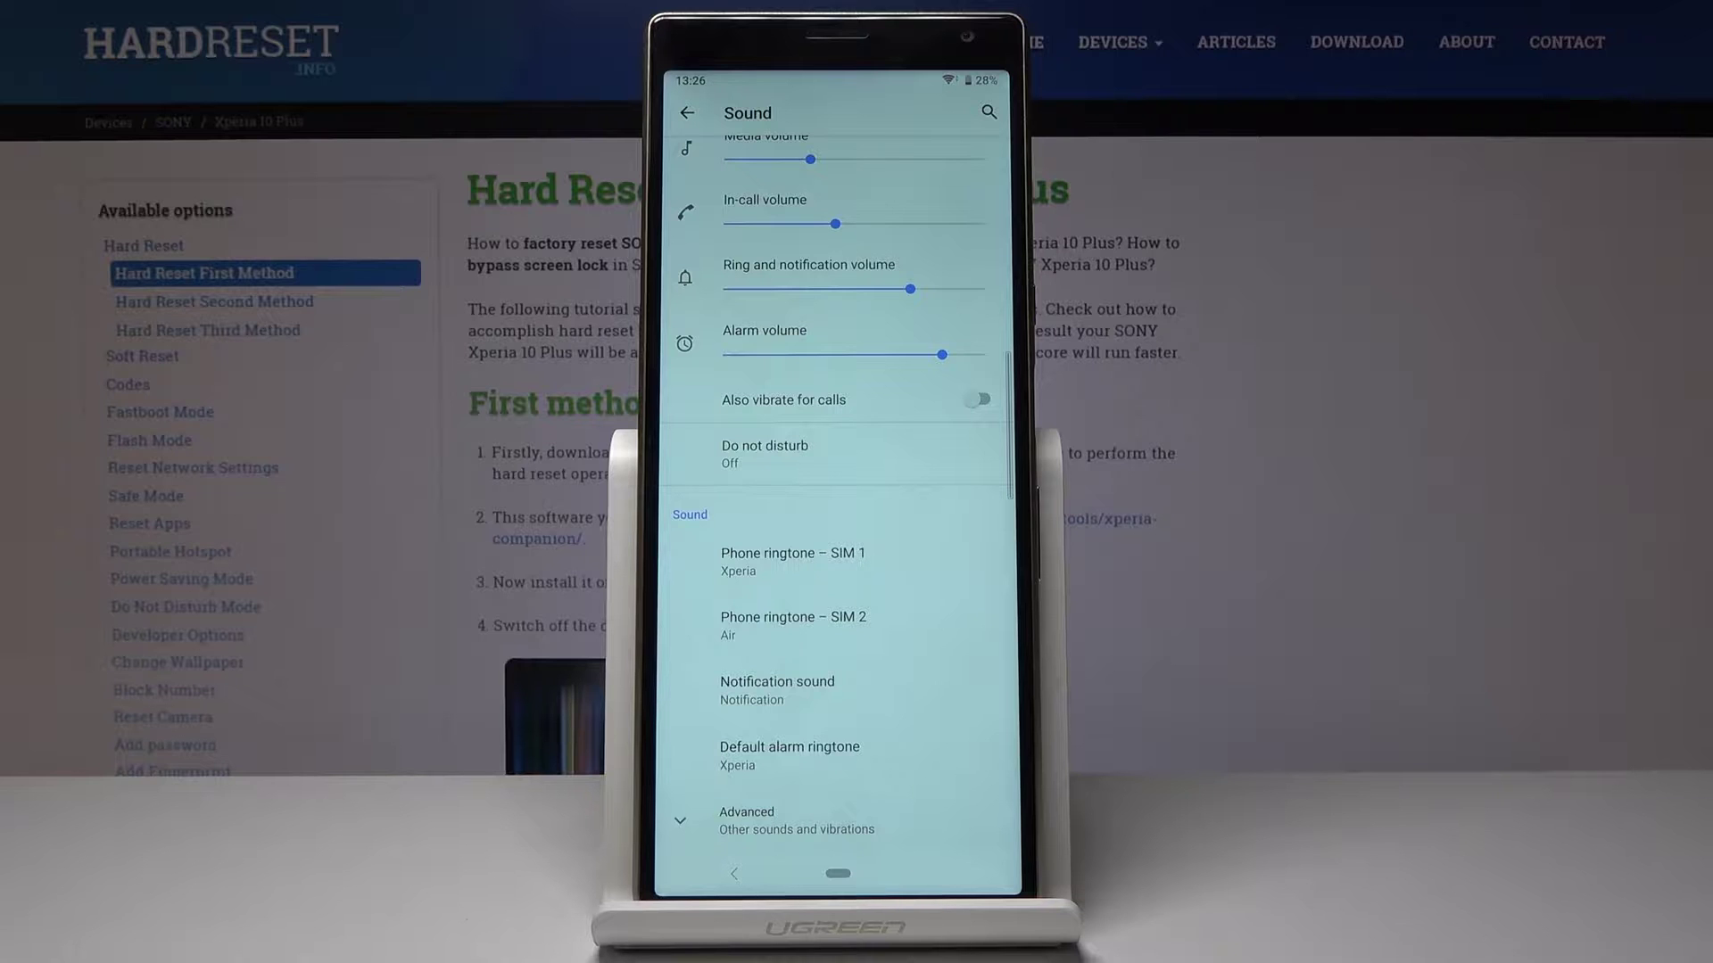
# Open Do not disturb and turn it on now, toggling it off and back on
pyautogui.click(766, 452)
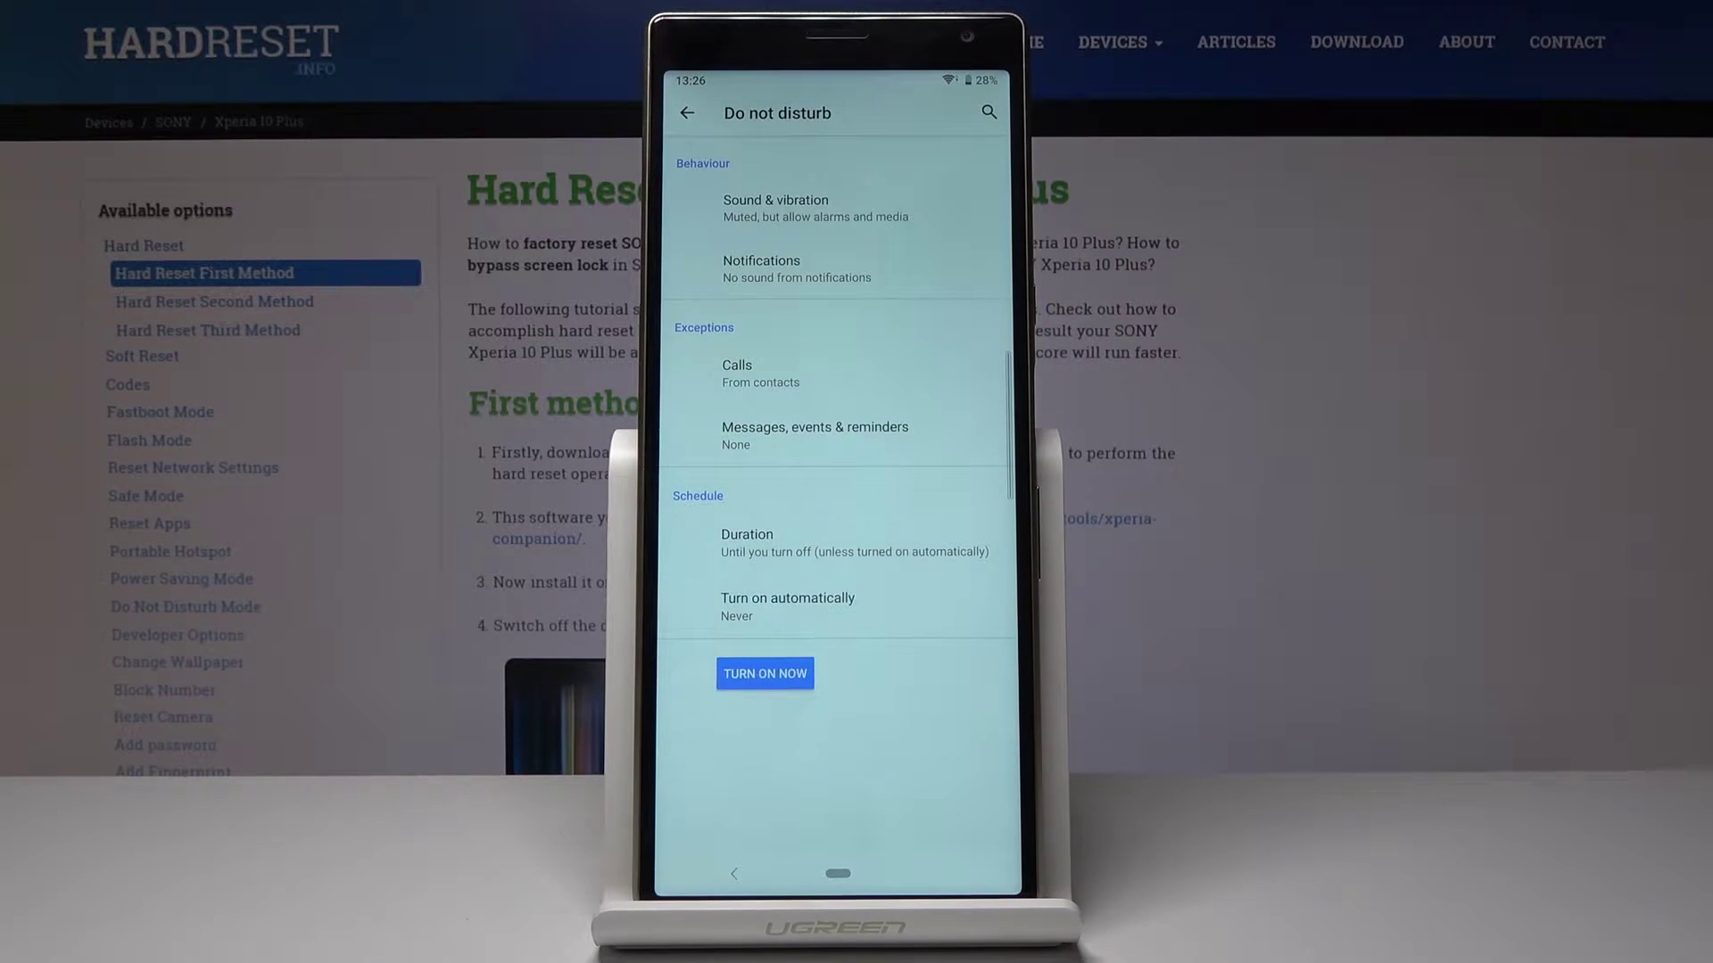
pyautogui.click(764, 673)
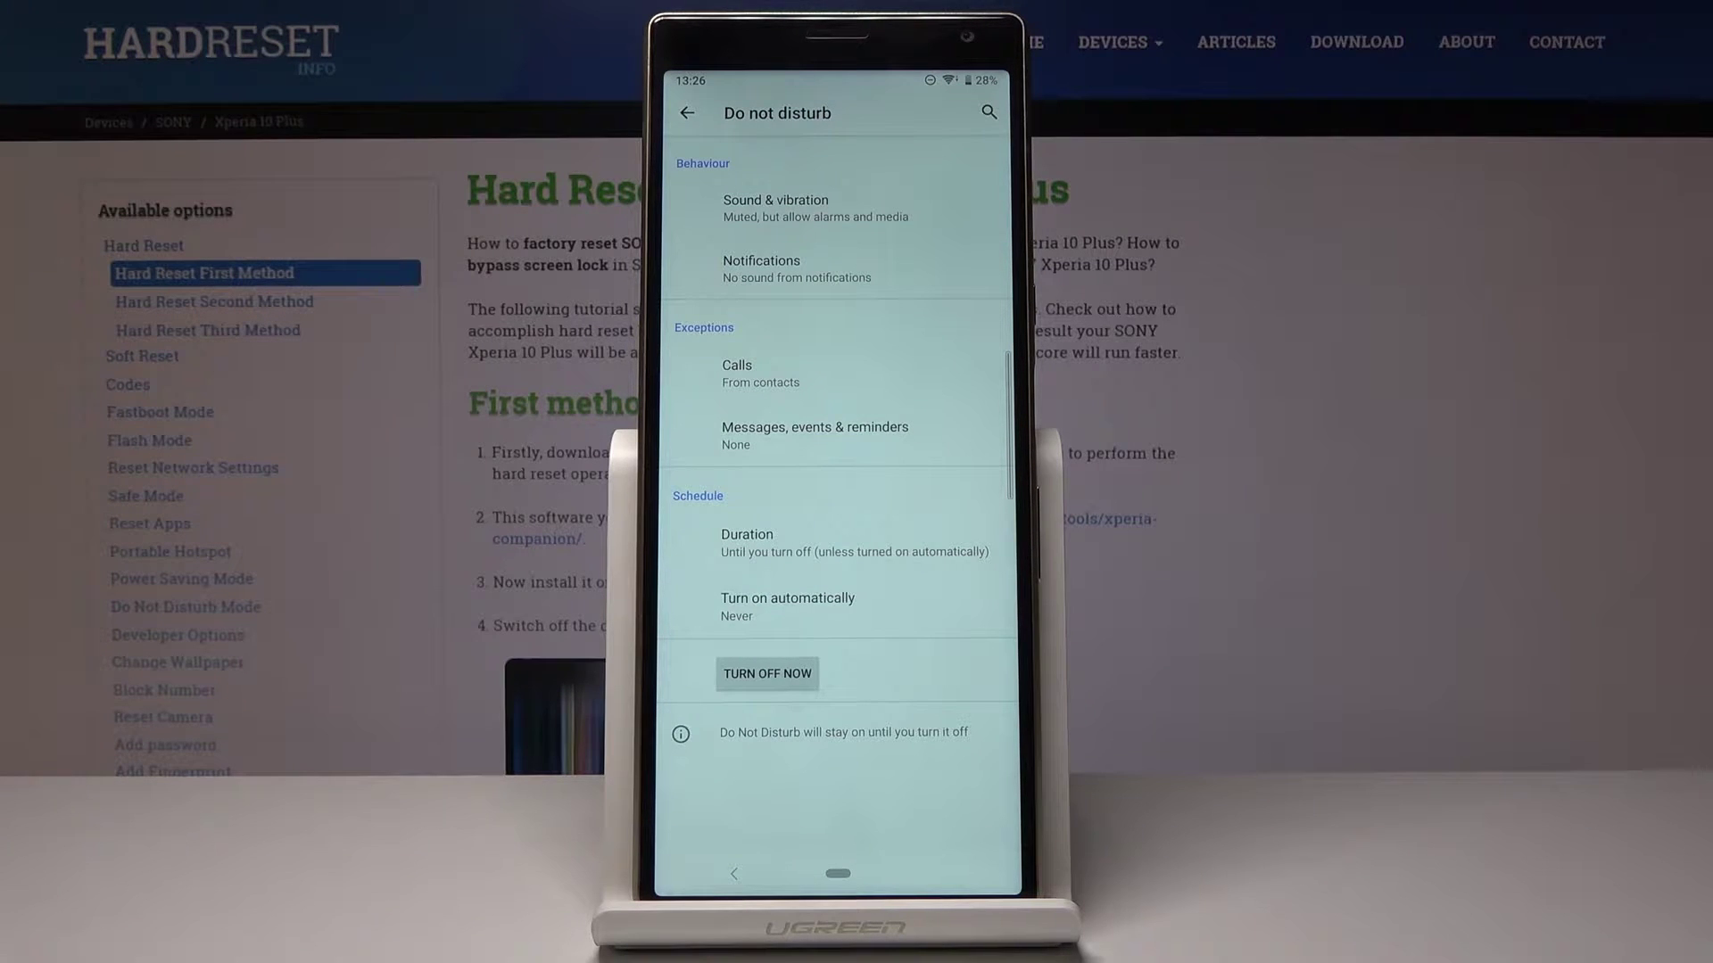
pyautogui.click(766, 673)
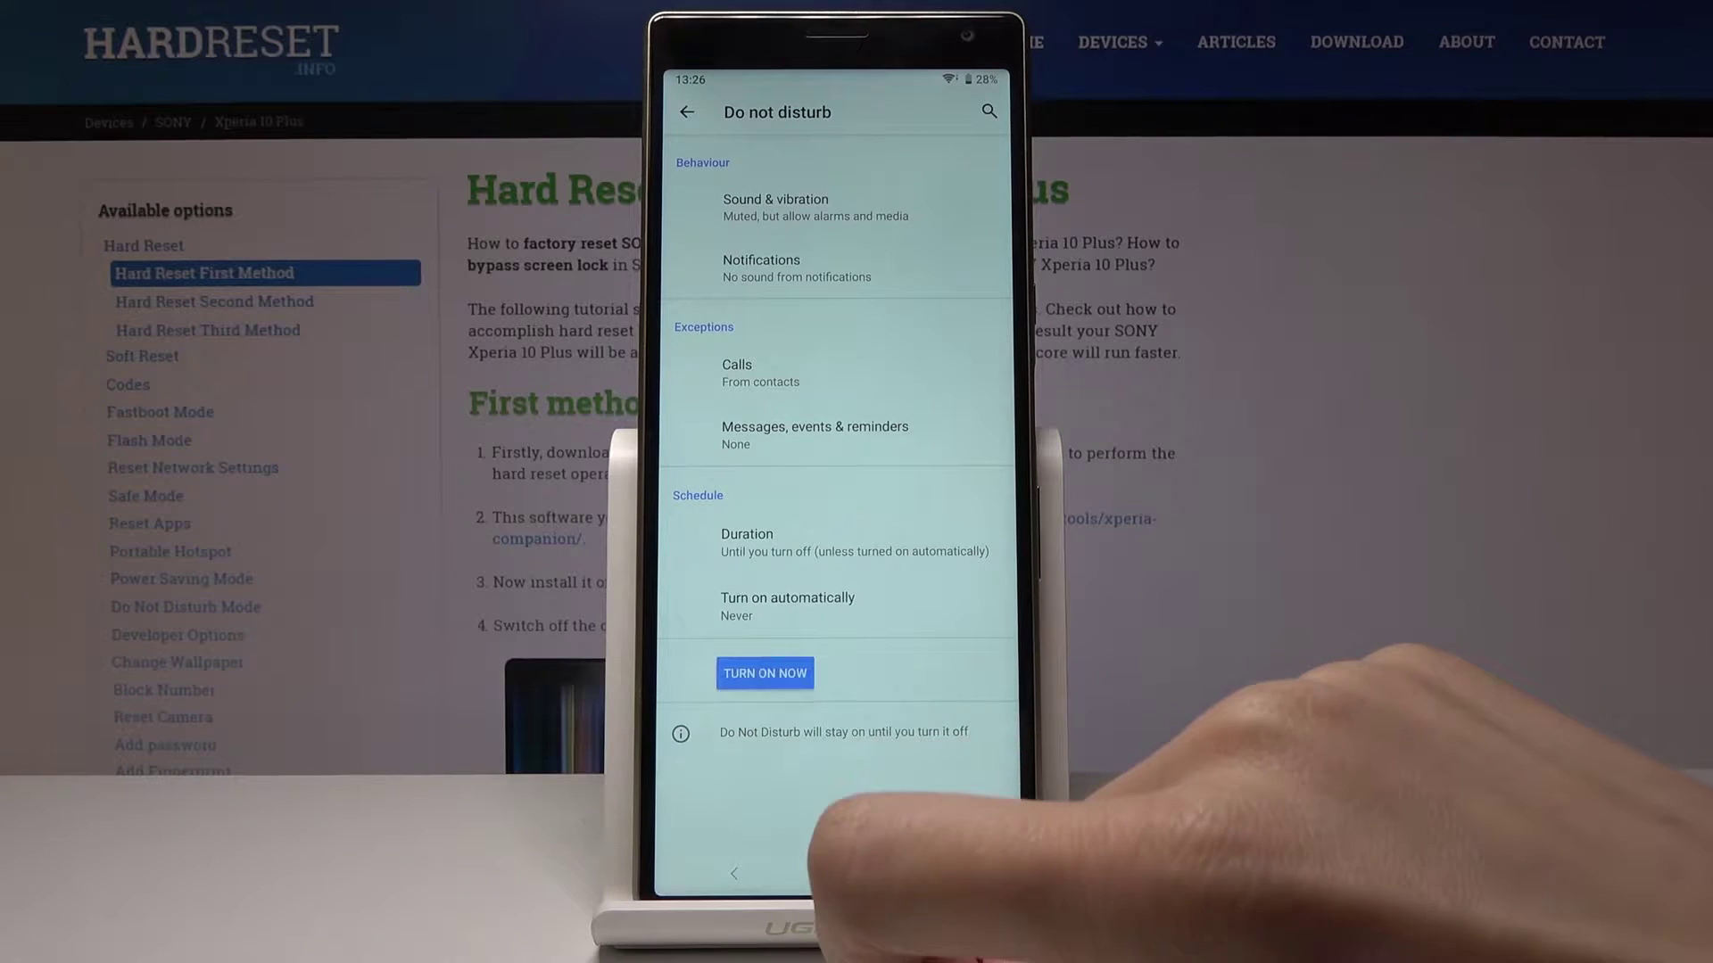
pyautogui.click(764, 672)
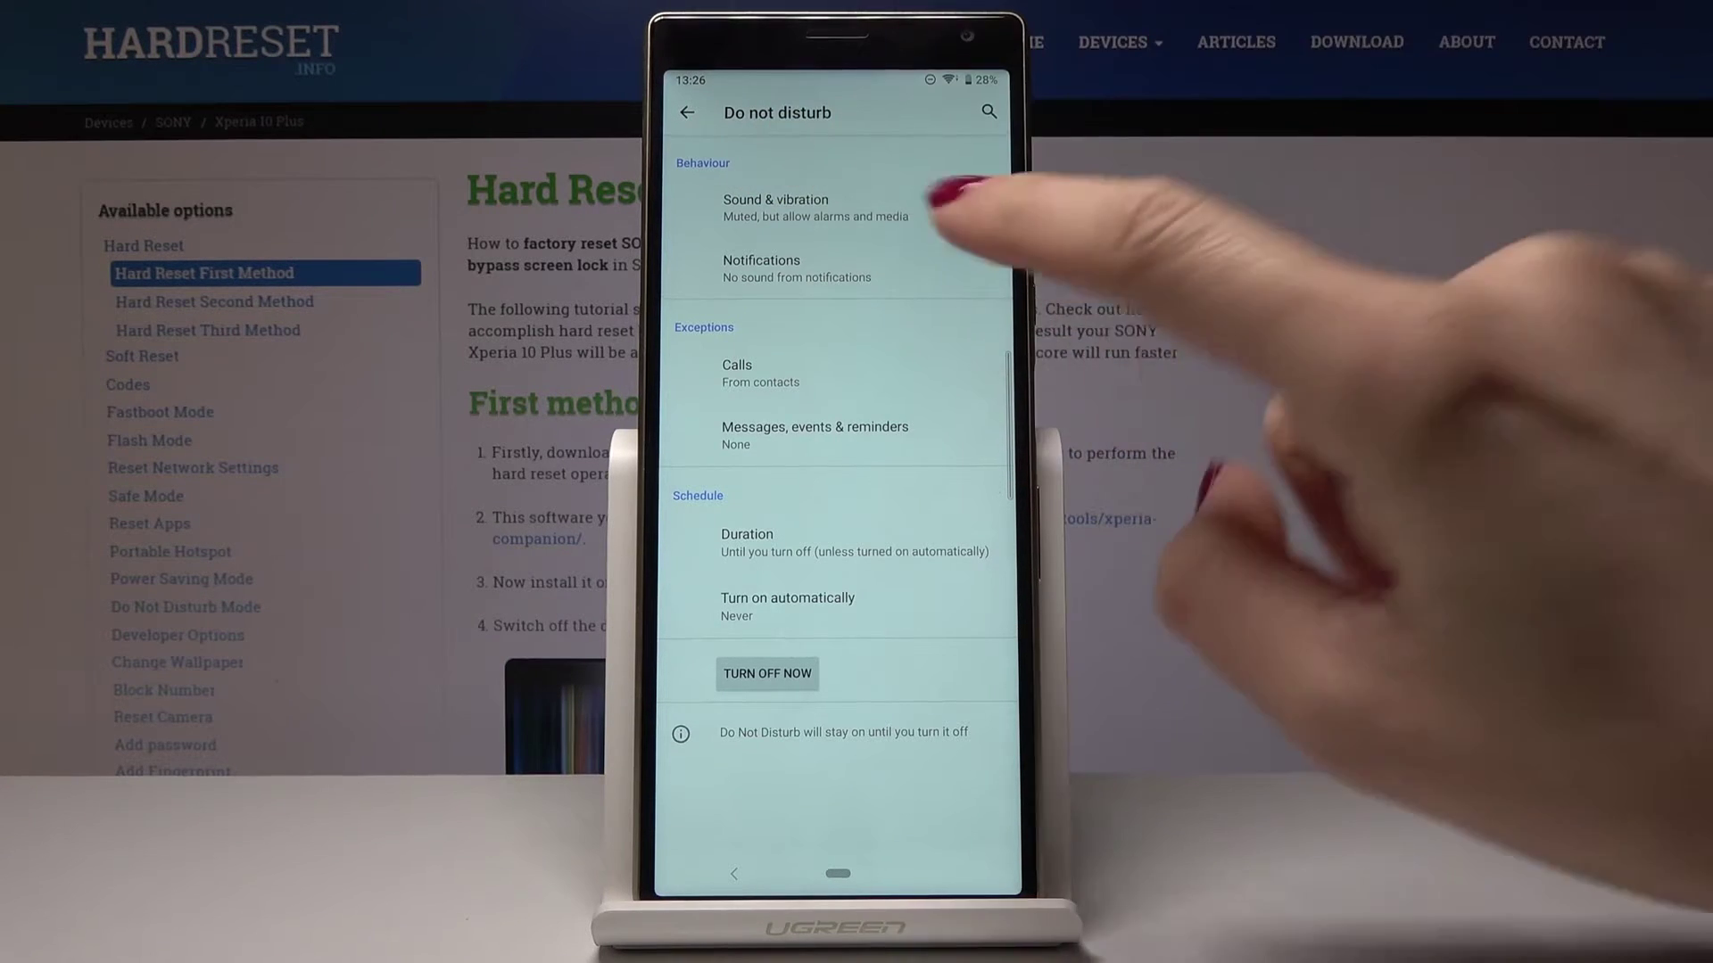
# Switch off alarms in Do Not Disturb's sound and vibration behaviour
pyautogui.click(857, 204)
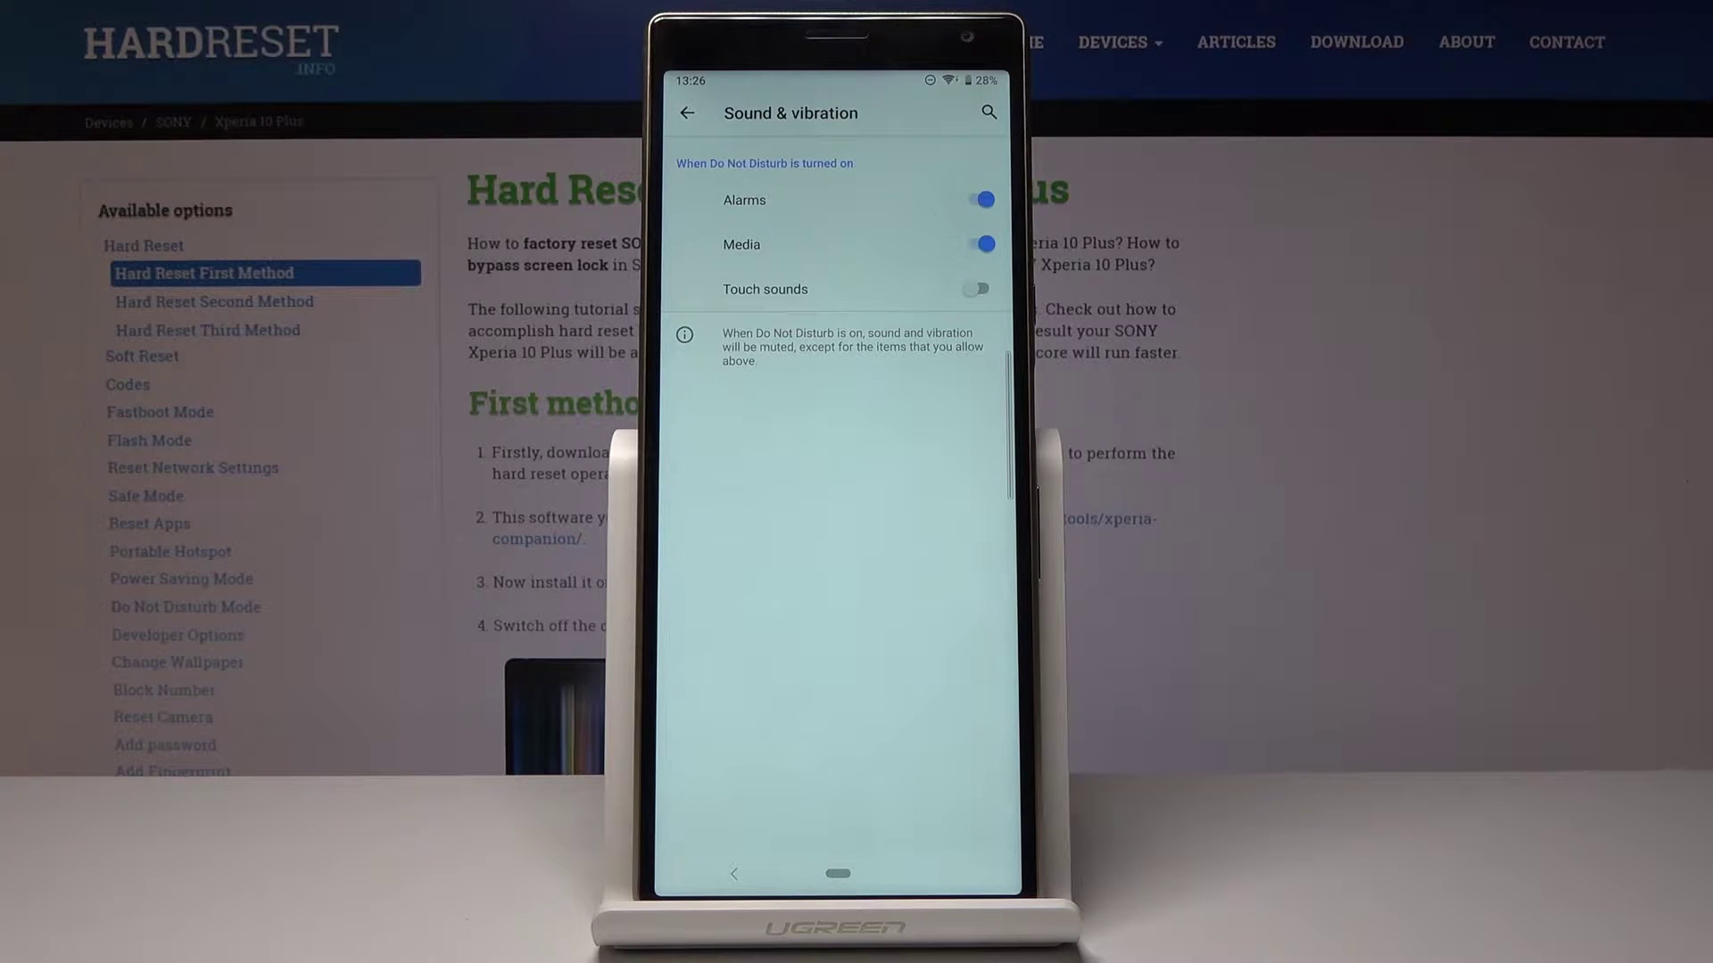
pyautogui.click(981, 198)
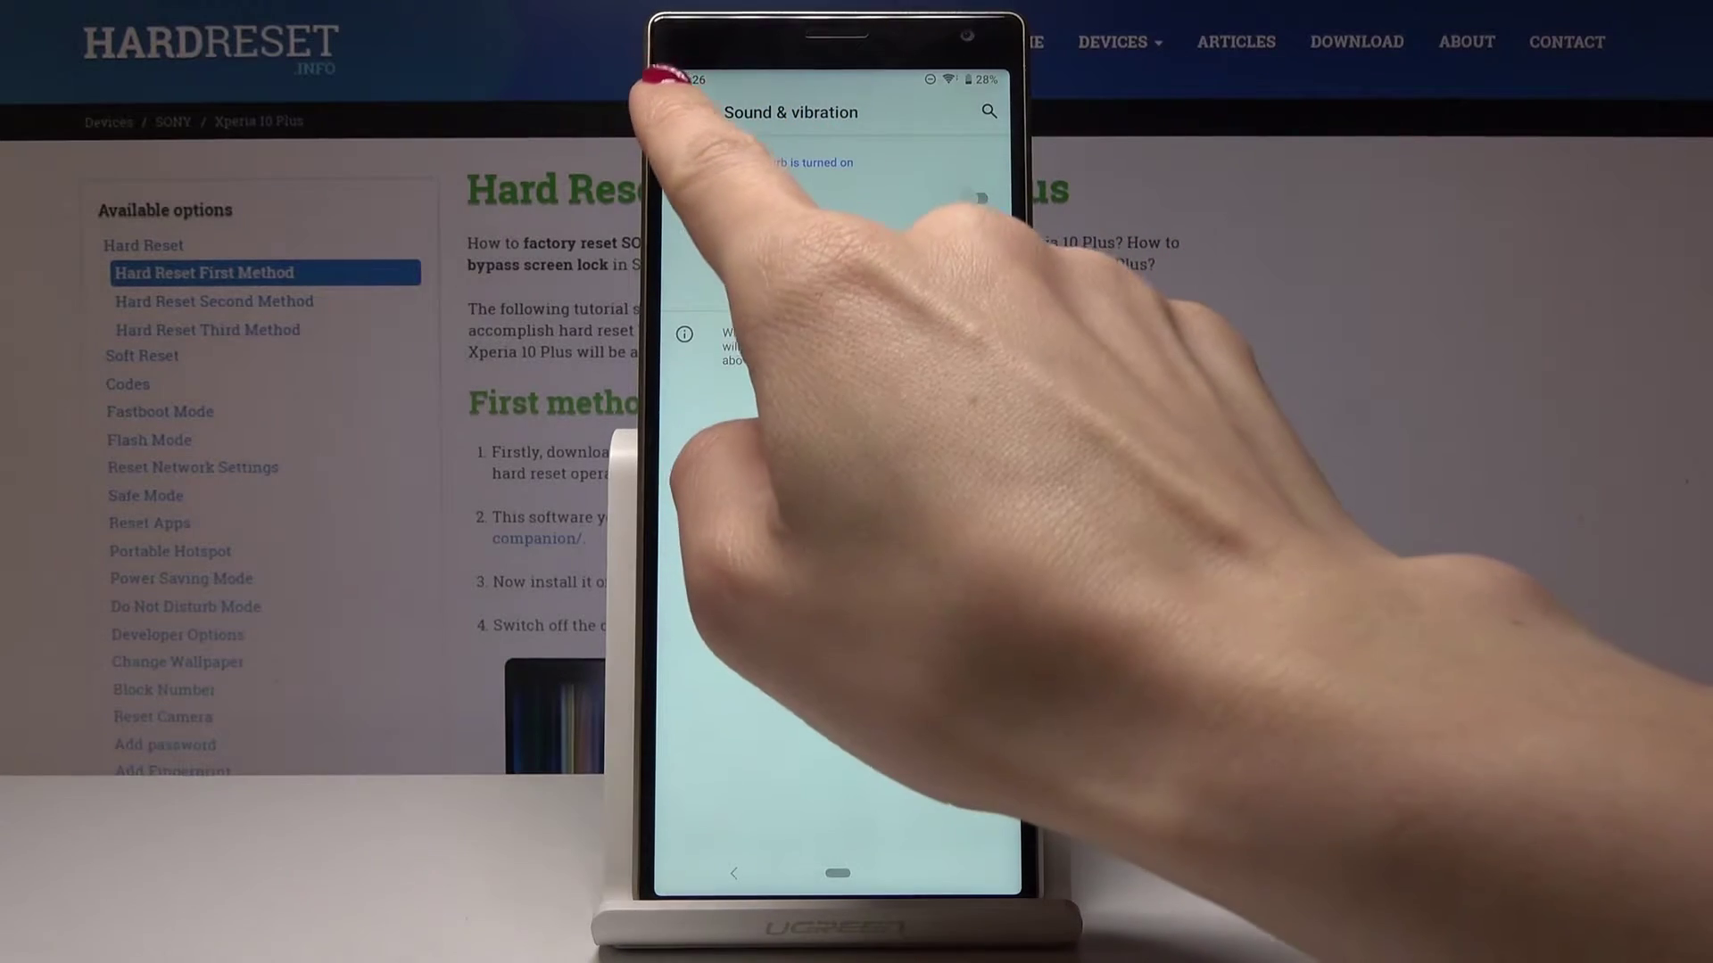
pyautogui.click(687, 110)
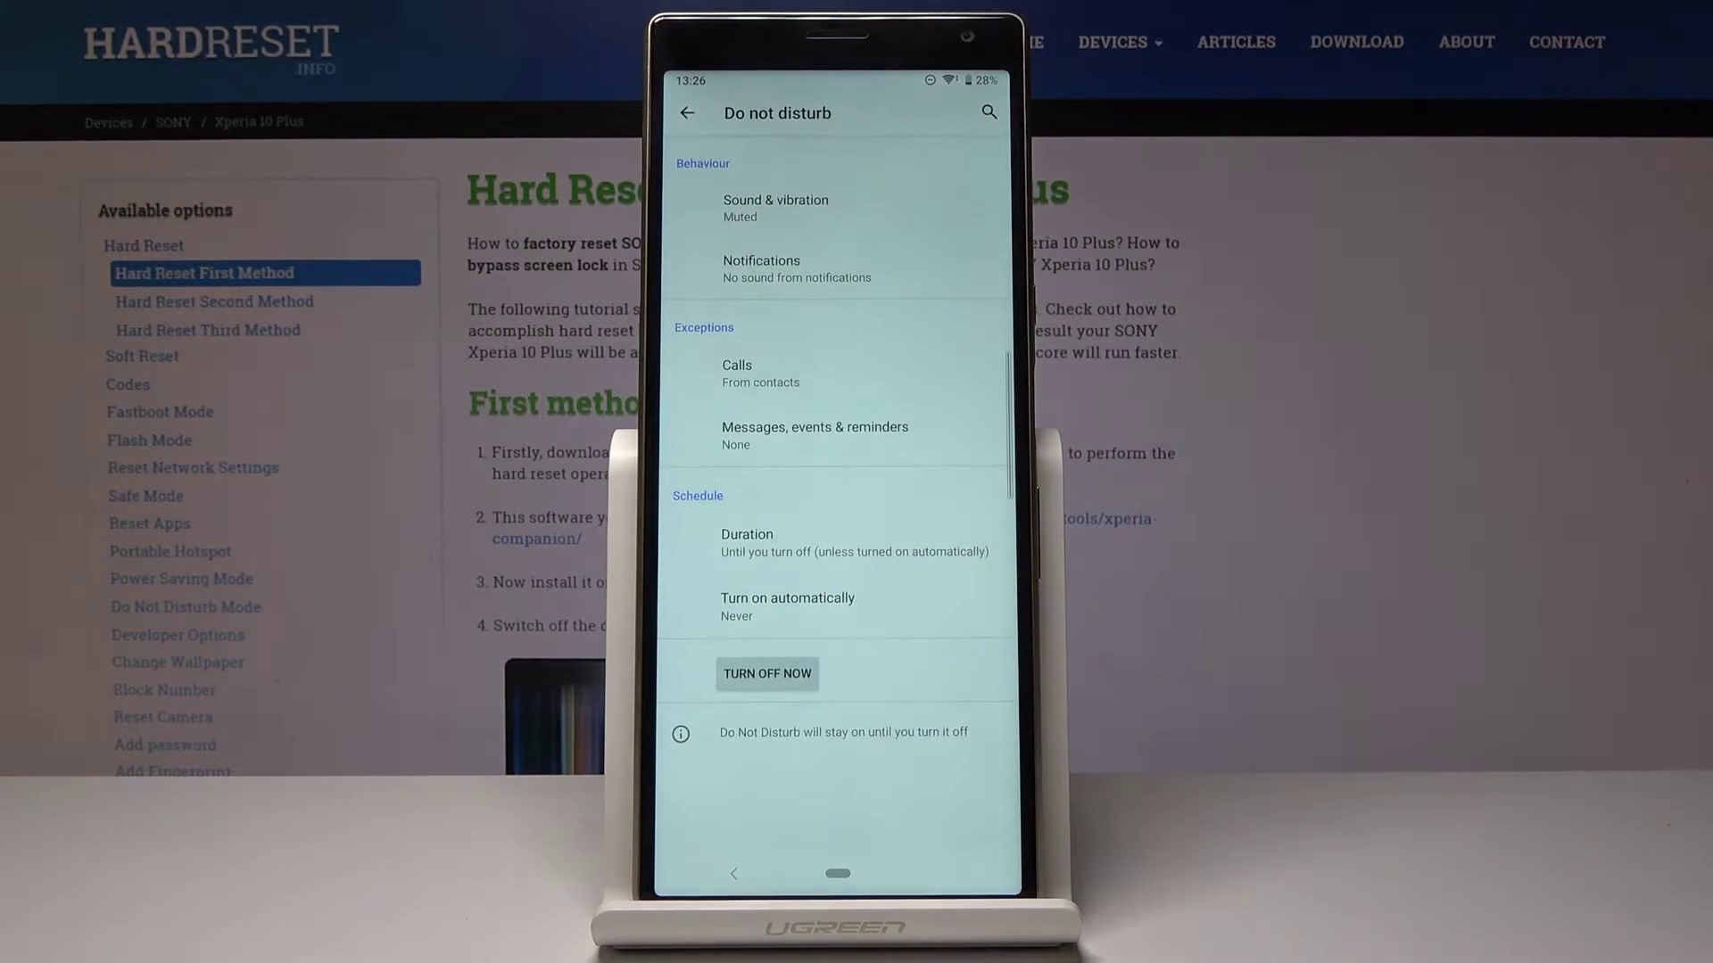
# Set notification behaviour to No visuals or sound from notifications
pyautogui.click(776, 268)
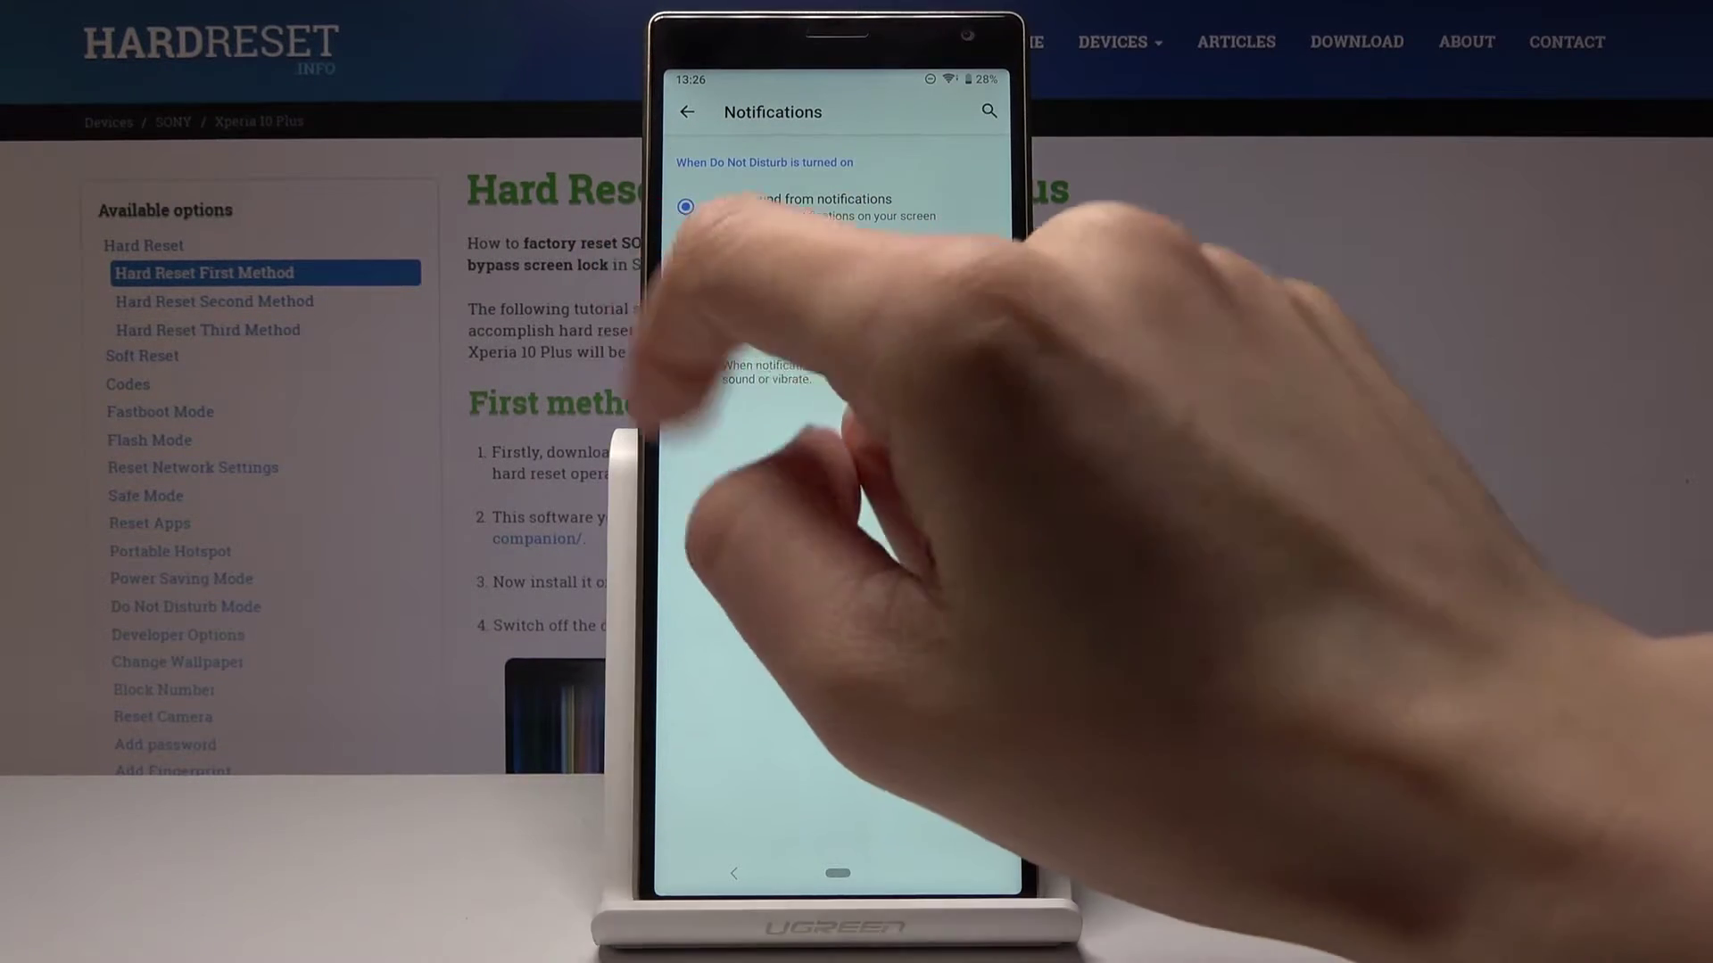
pyautogui.click(803, 267)
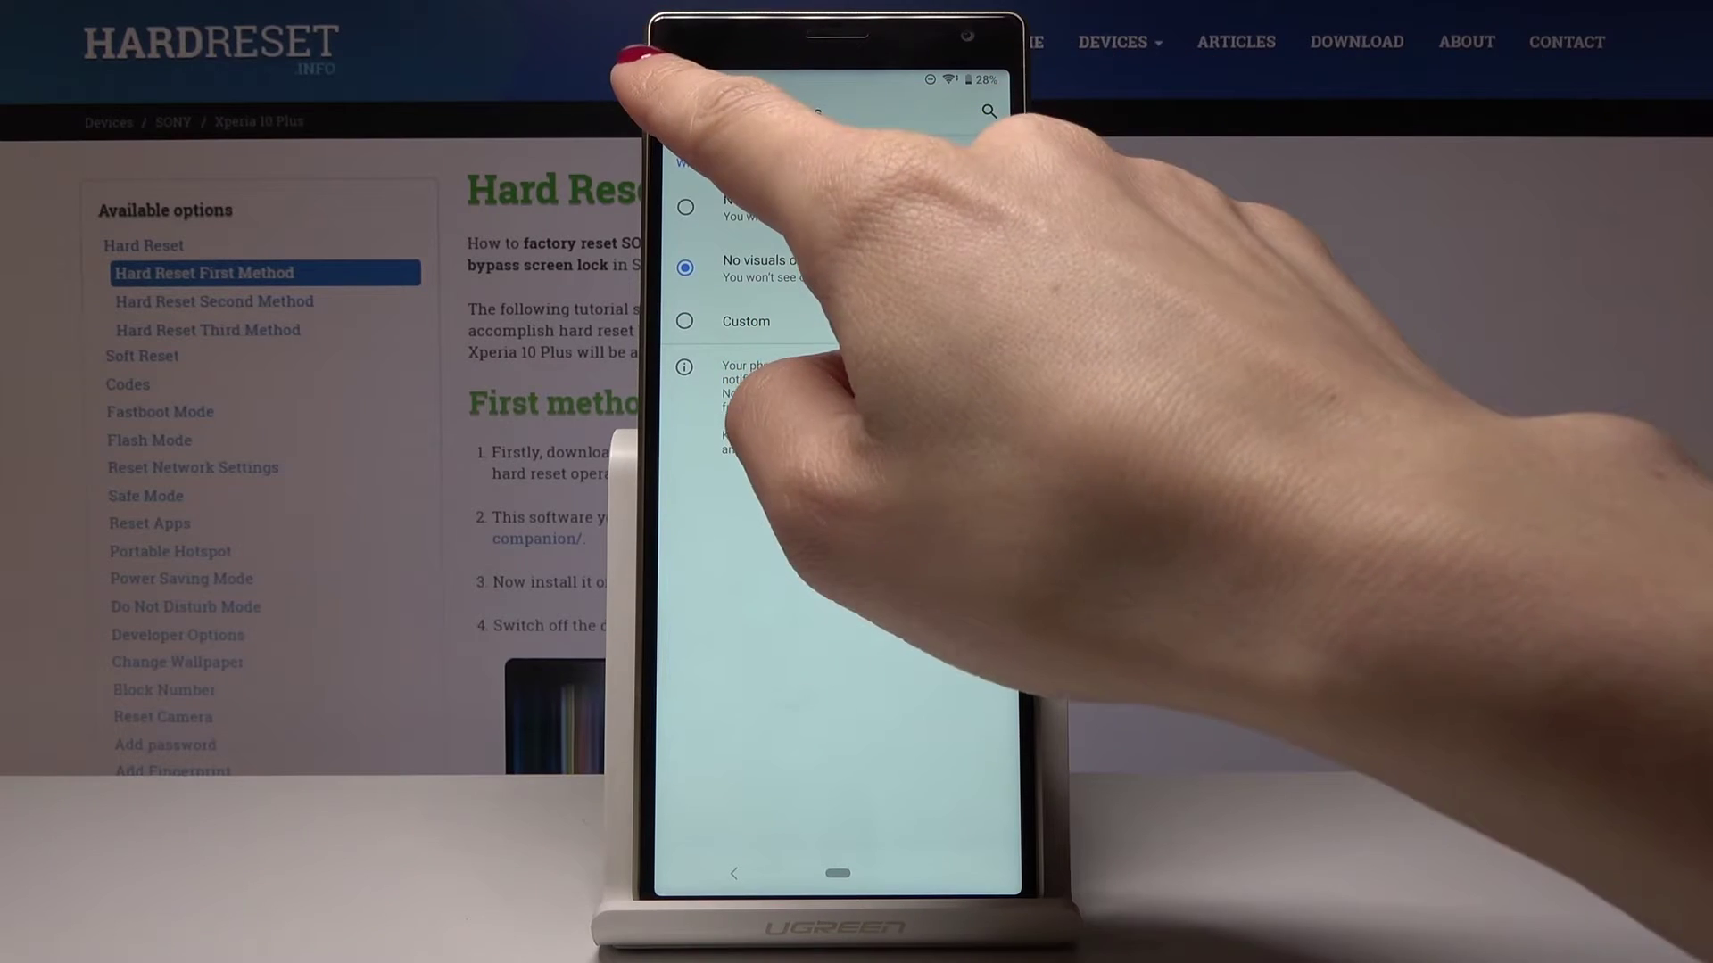
pyautogui.click(686, 113)
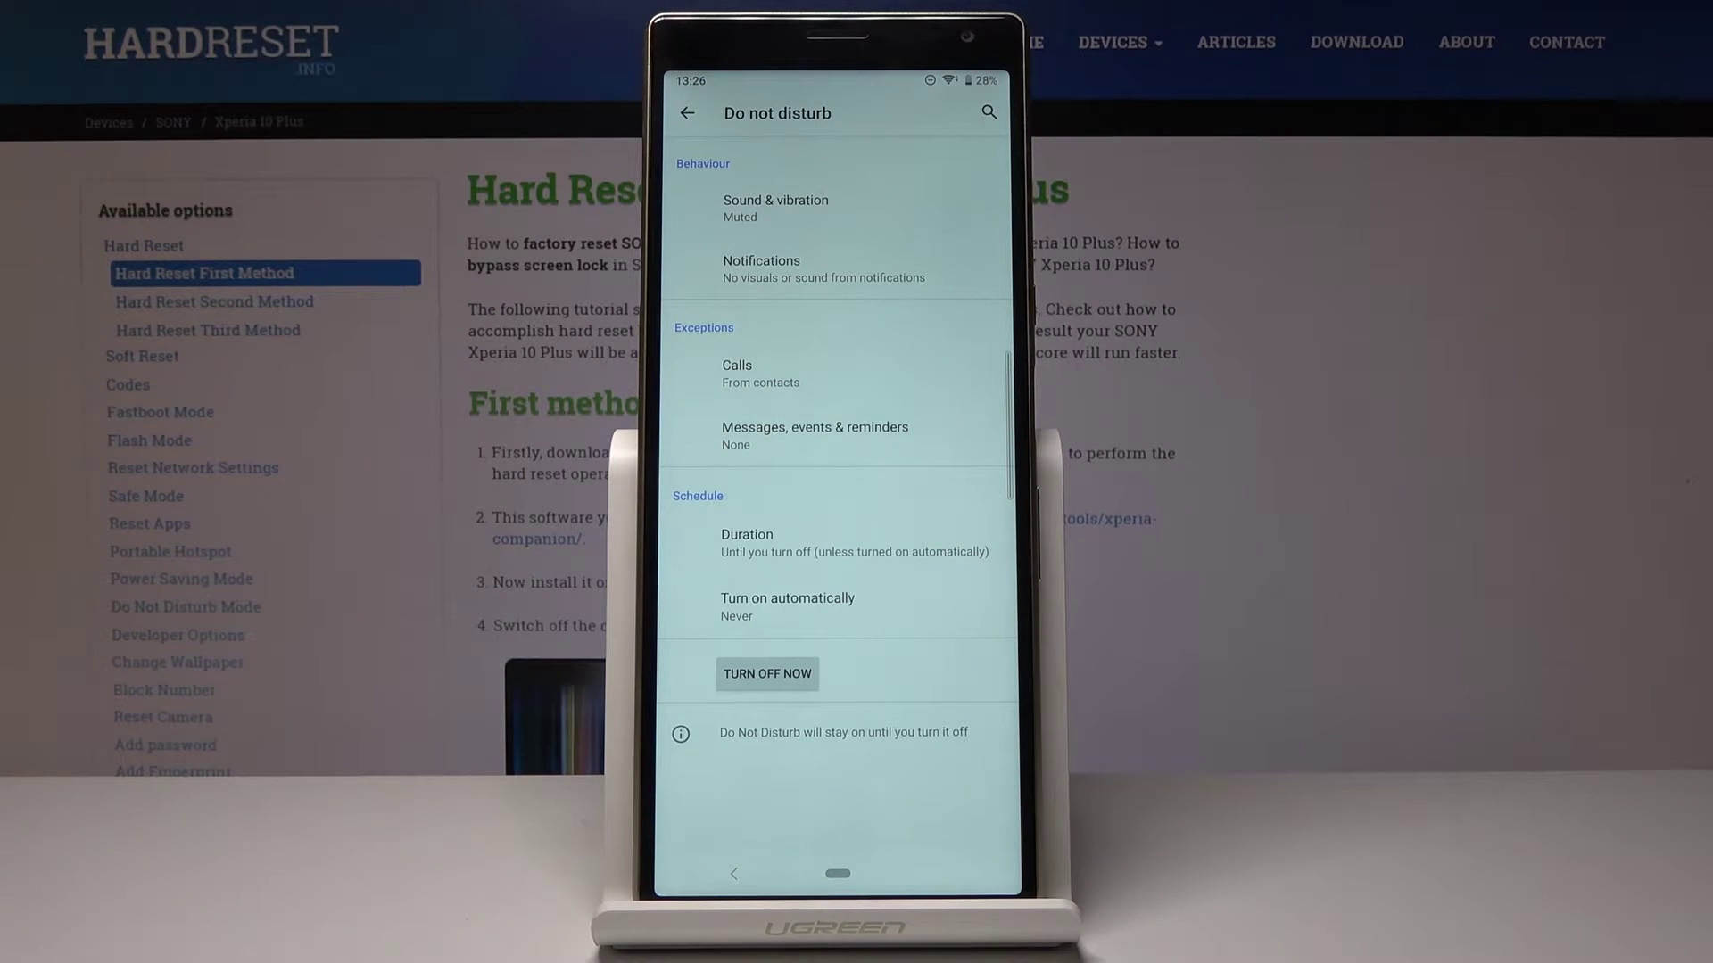
# Allow calls from starred contacts only, and allow repeat callers
pyautogui.click(756, 372)
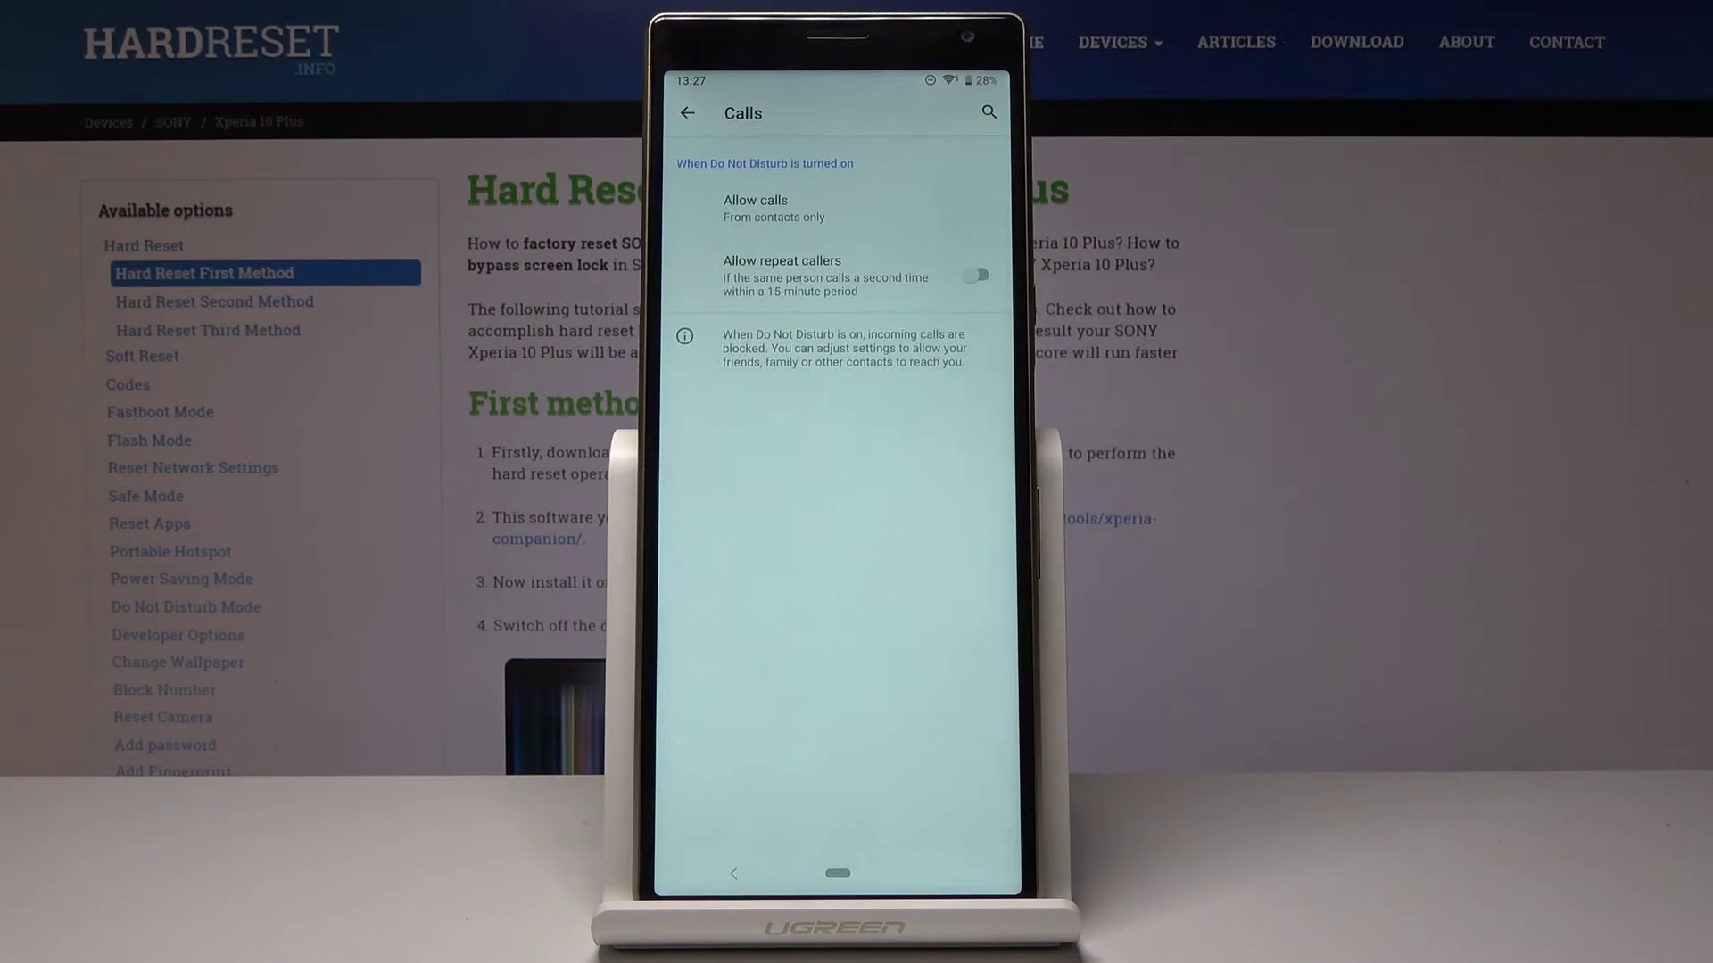
pyautogui.click(756, 207)
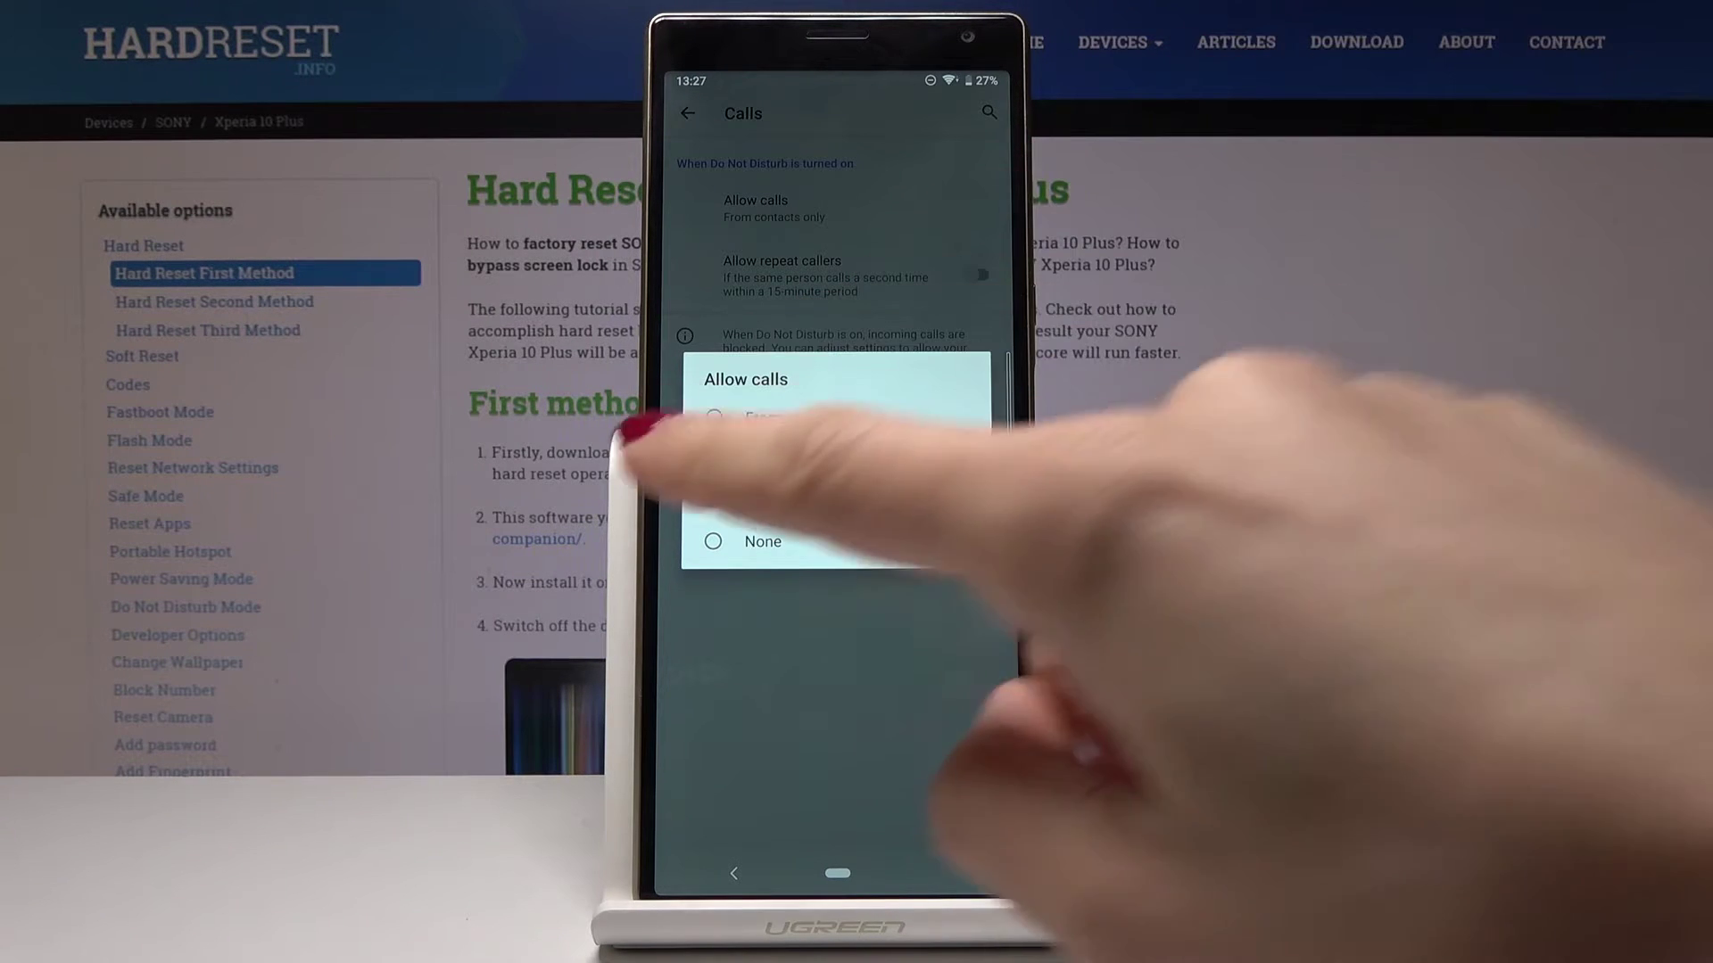
pyautogui.click(749, 499)
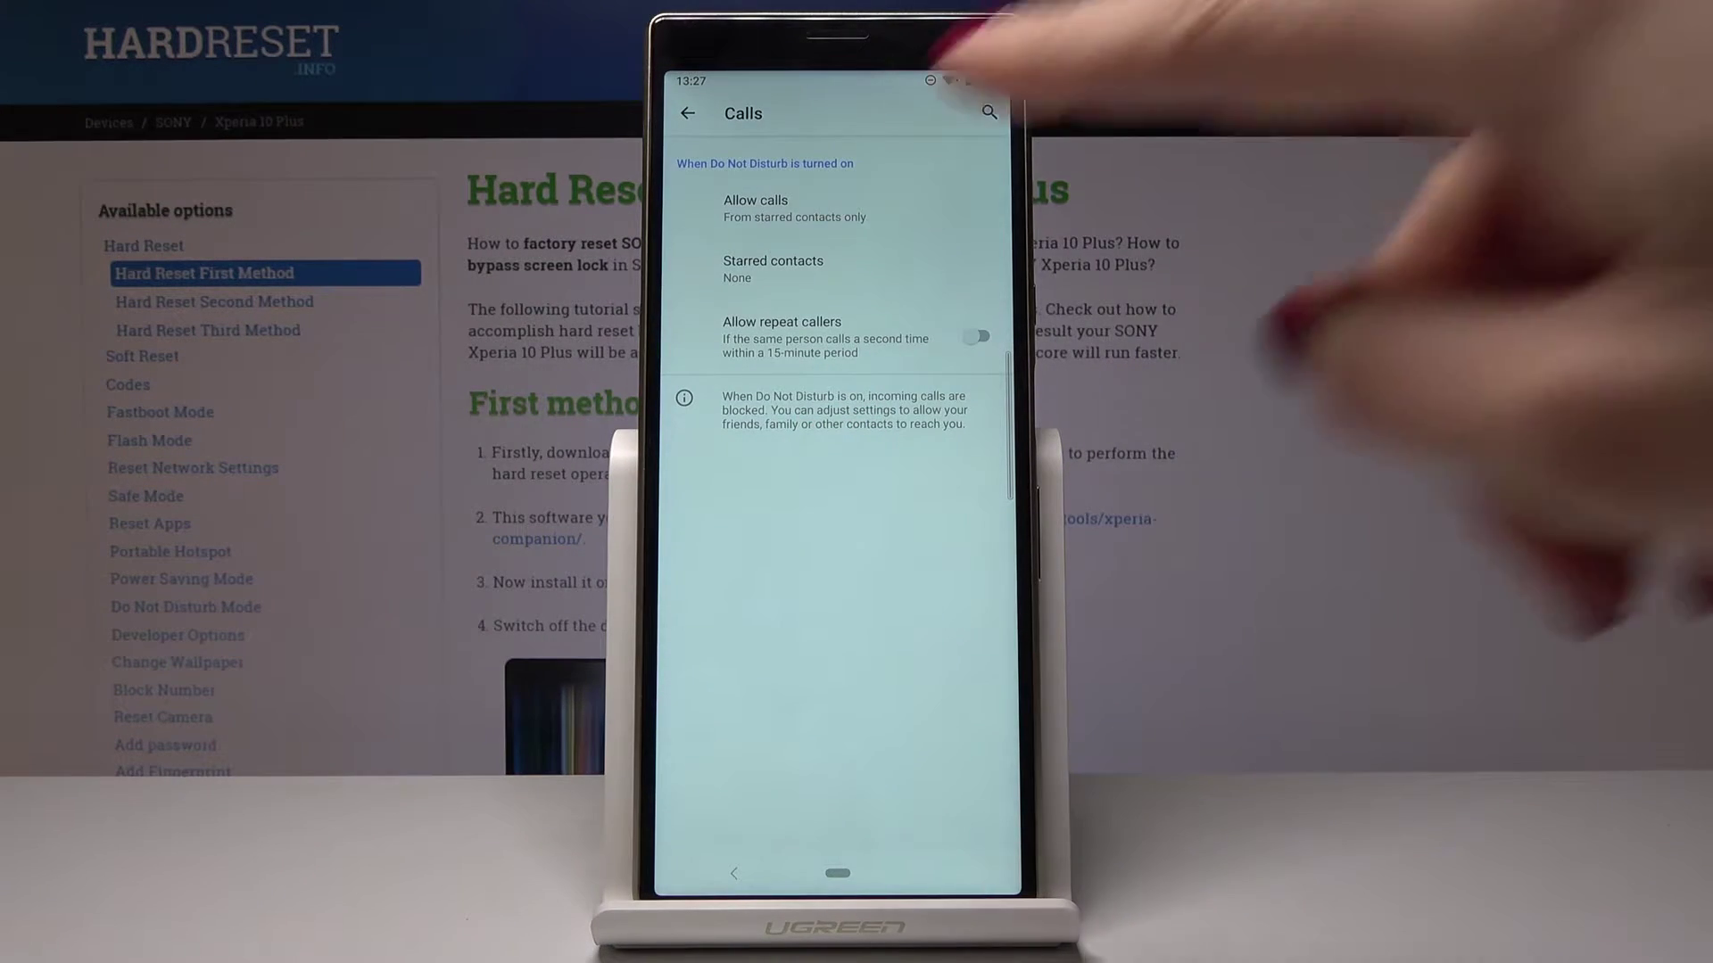
pyautogui.click(777, 267)
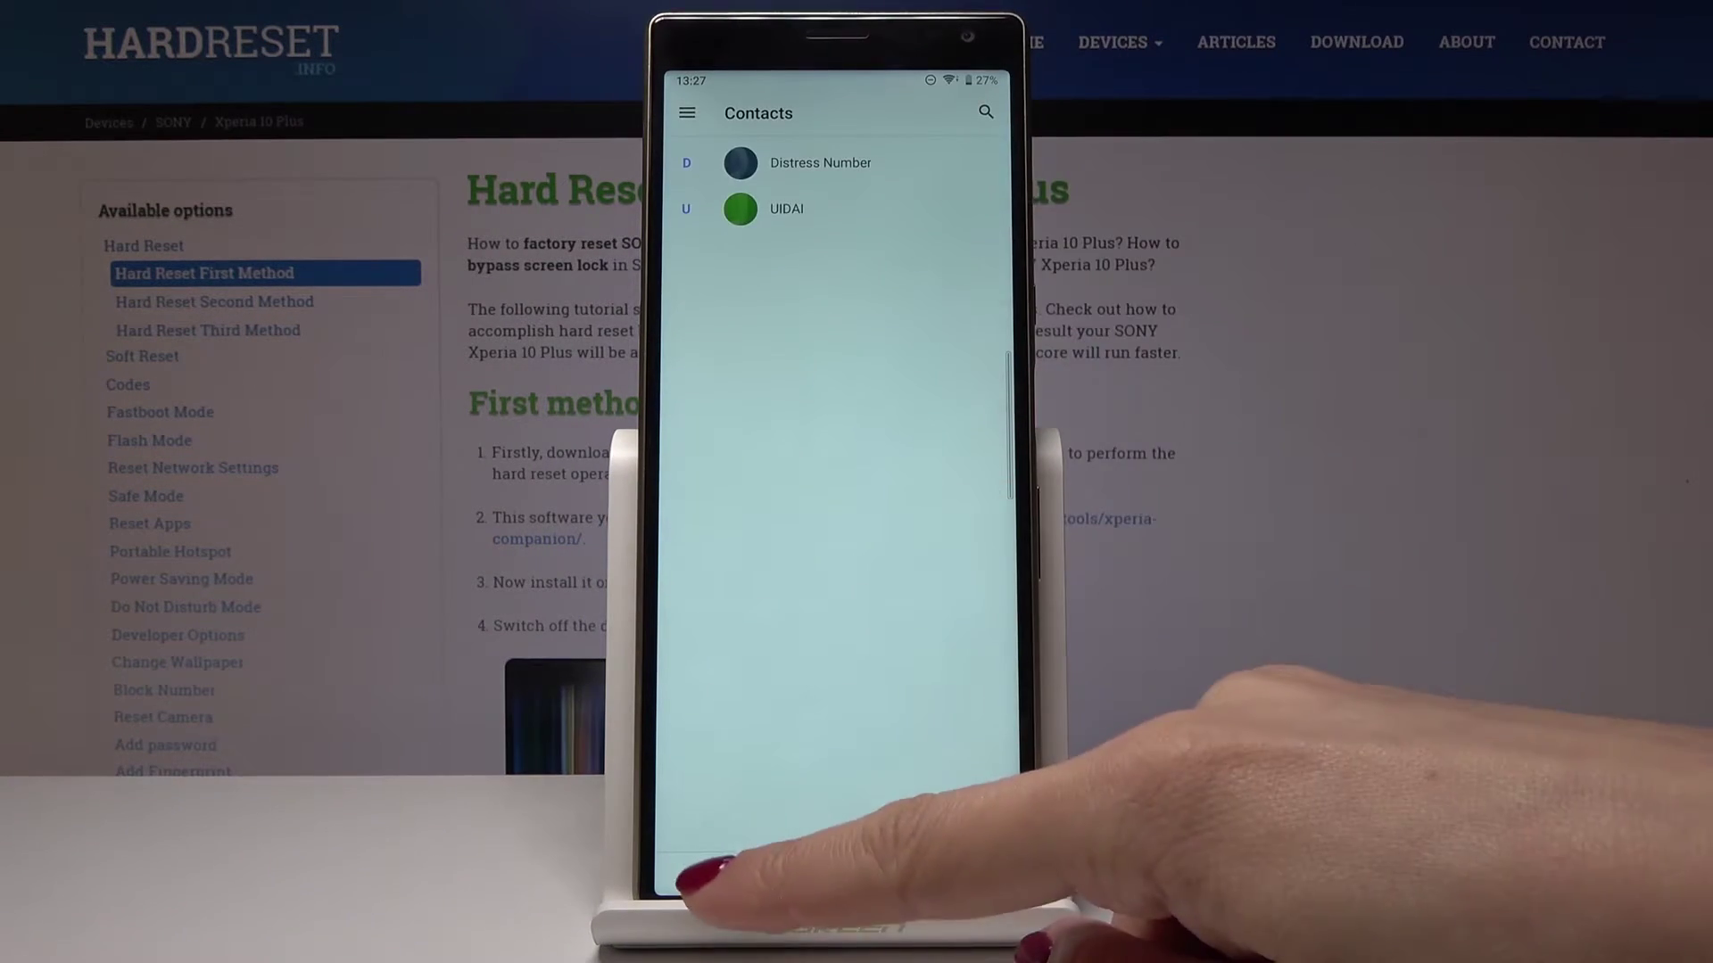
pyautogui.click(734, 873)
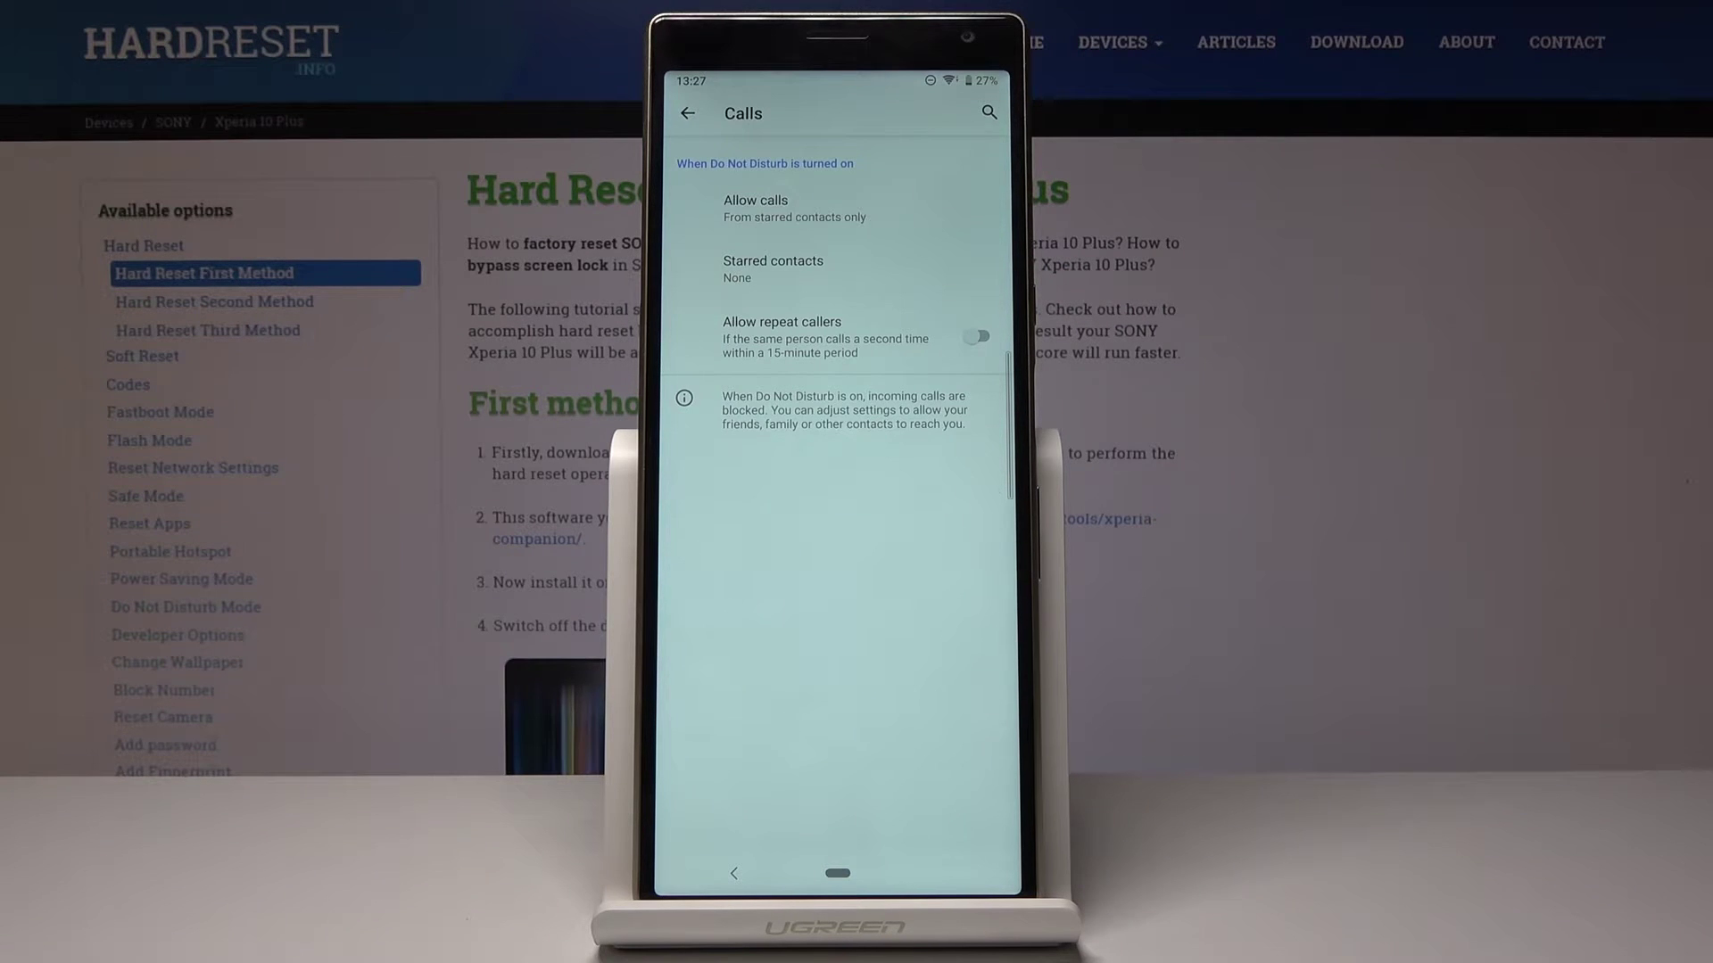
pyautogui.click(979, 336)
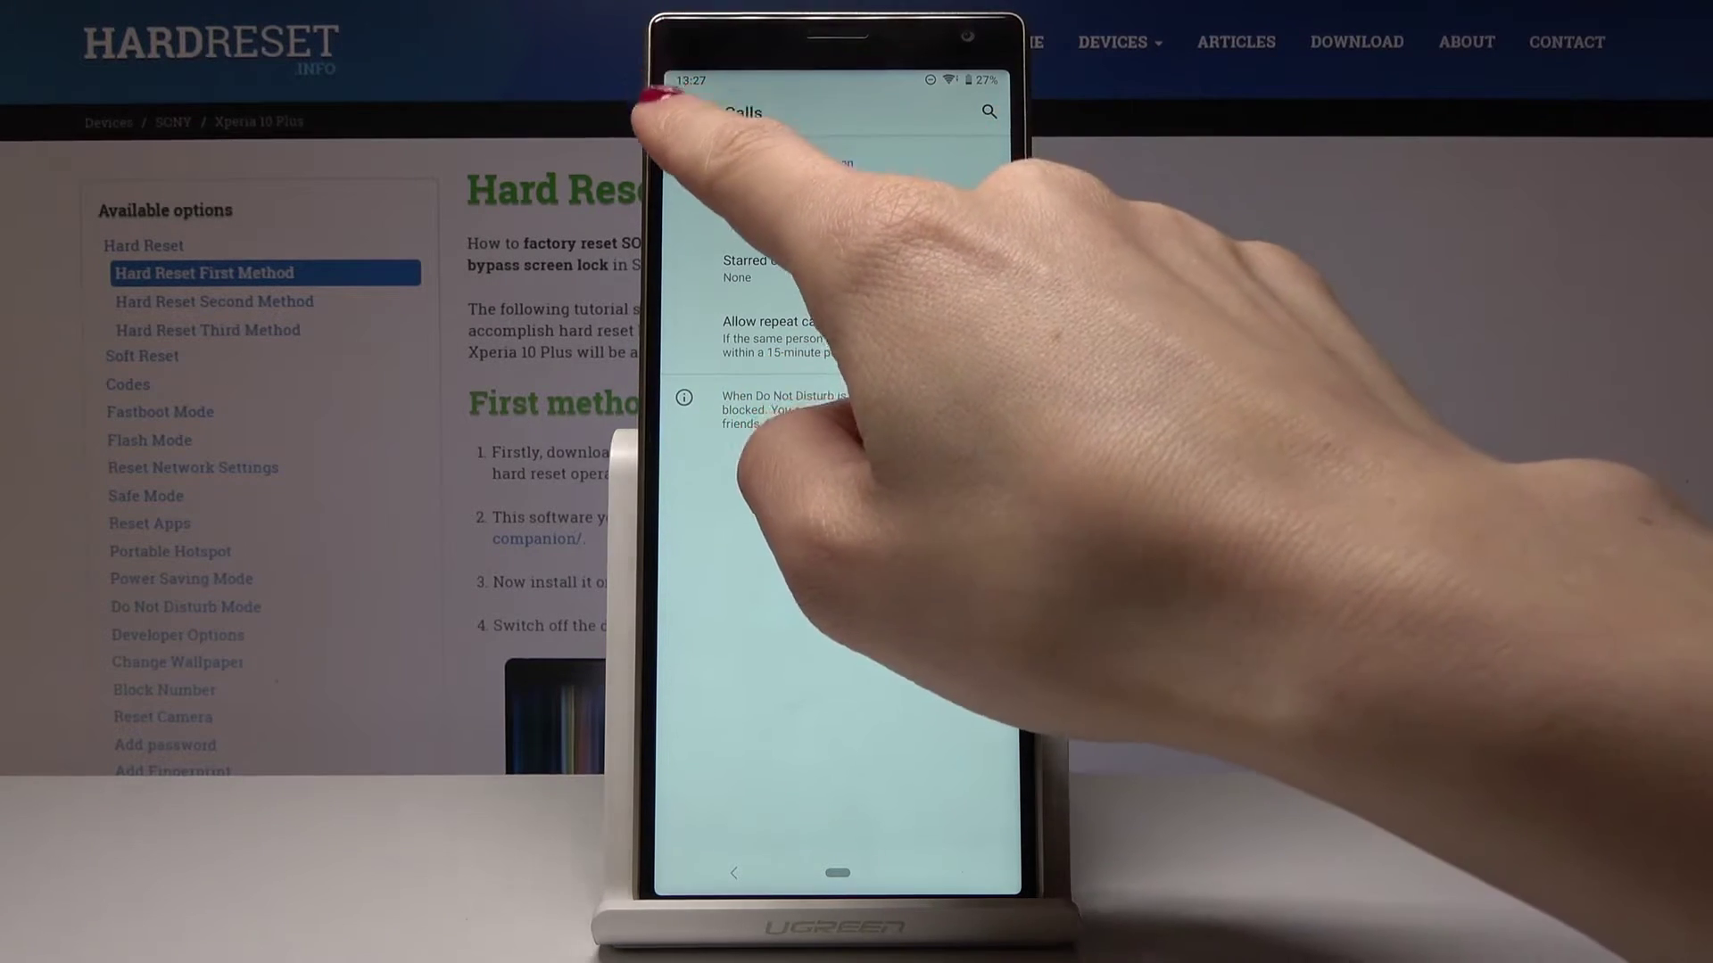
pyautogui.click(686, 112)
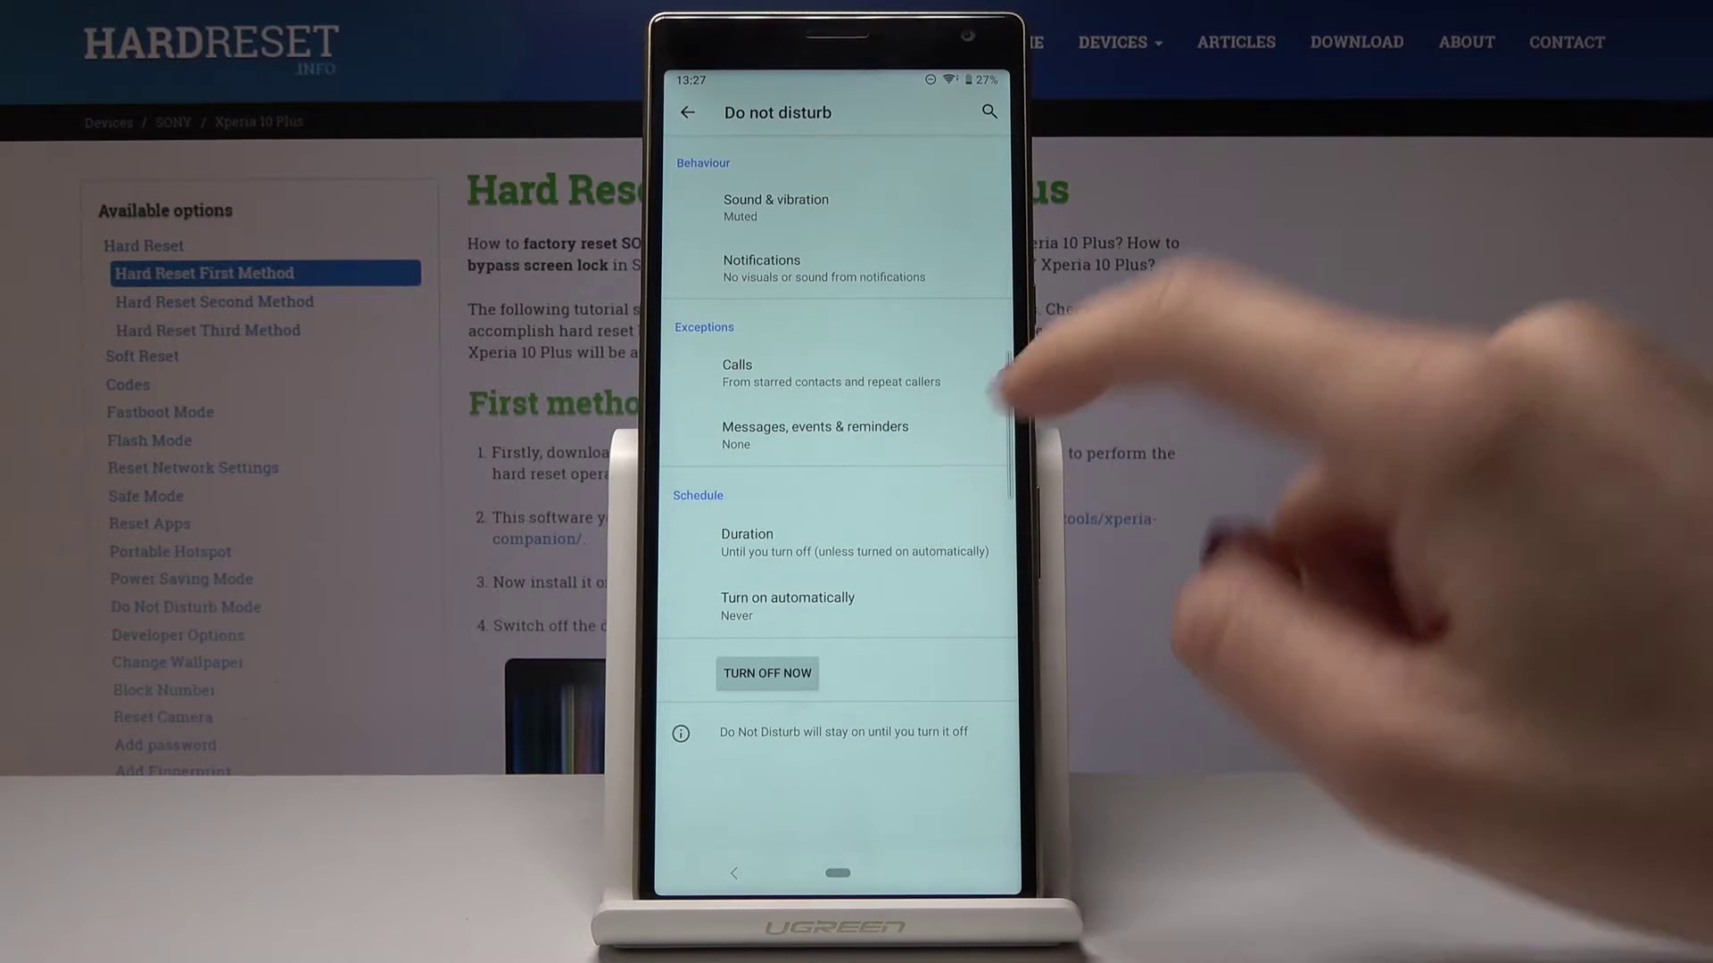
# Set Allow messages to From contacts only and turn on Allow reminders
pyautogui.click(816, 433)
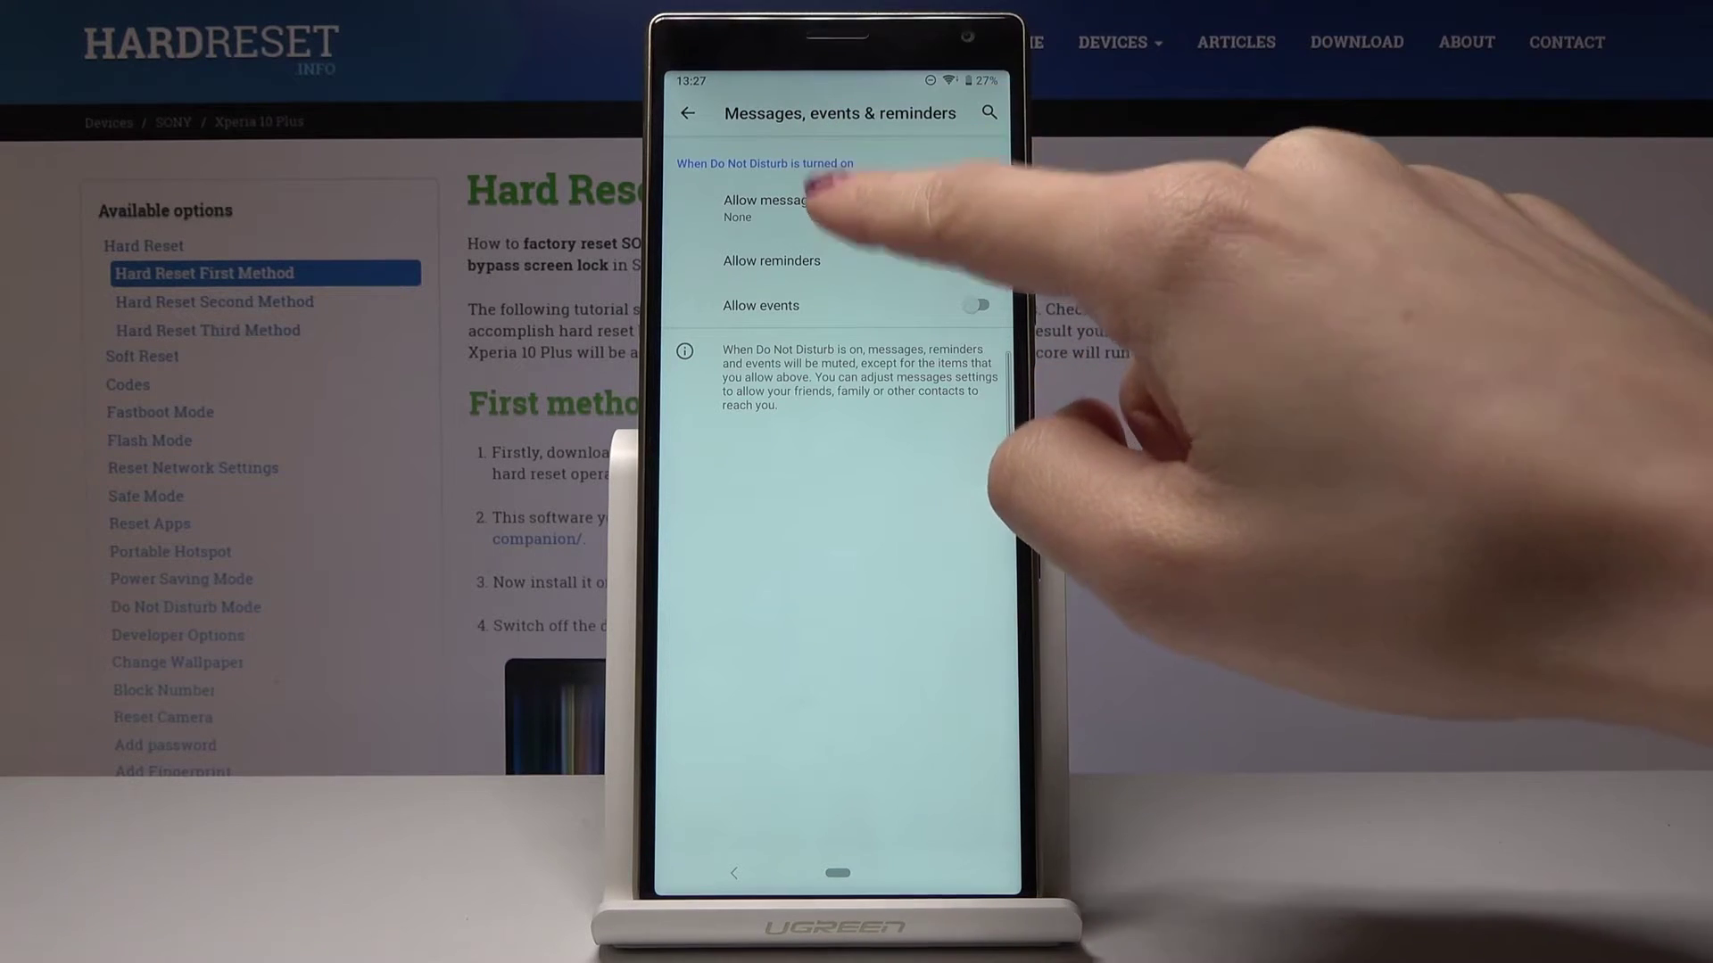
pyautogui.click(773, 200)
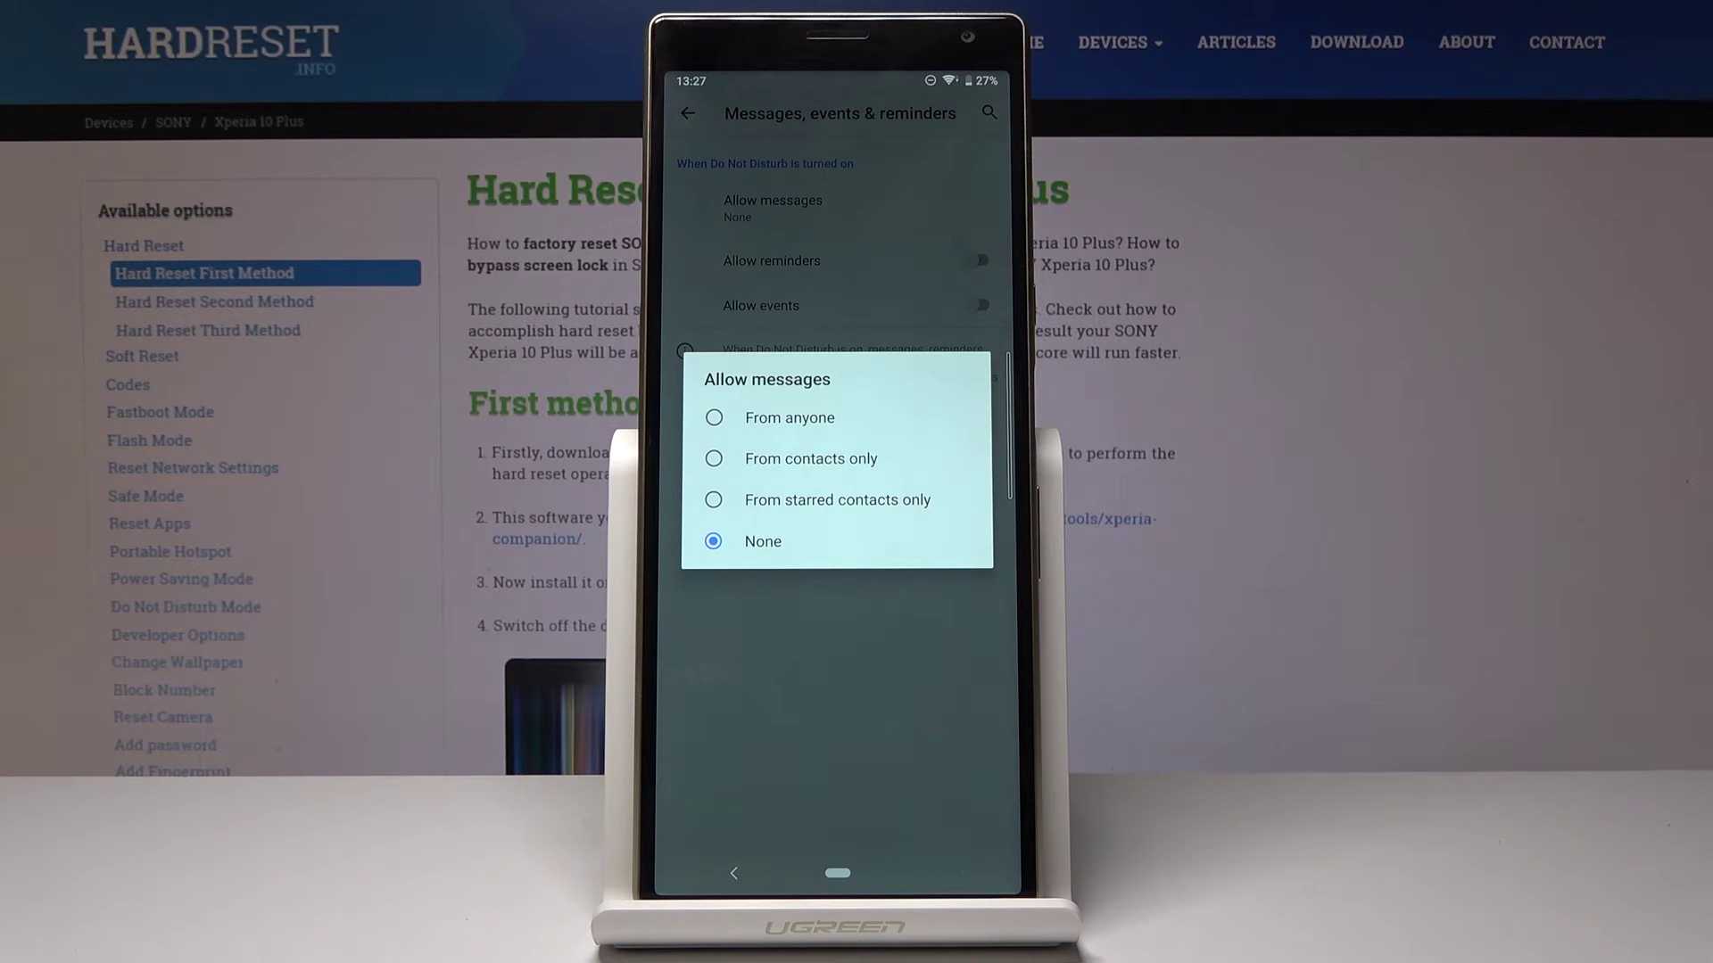
pyautogui.click(770, 458)
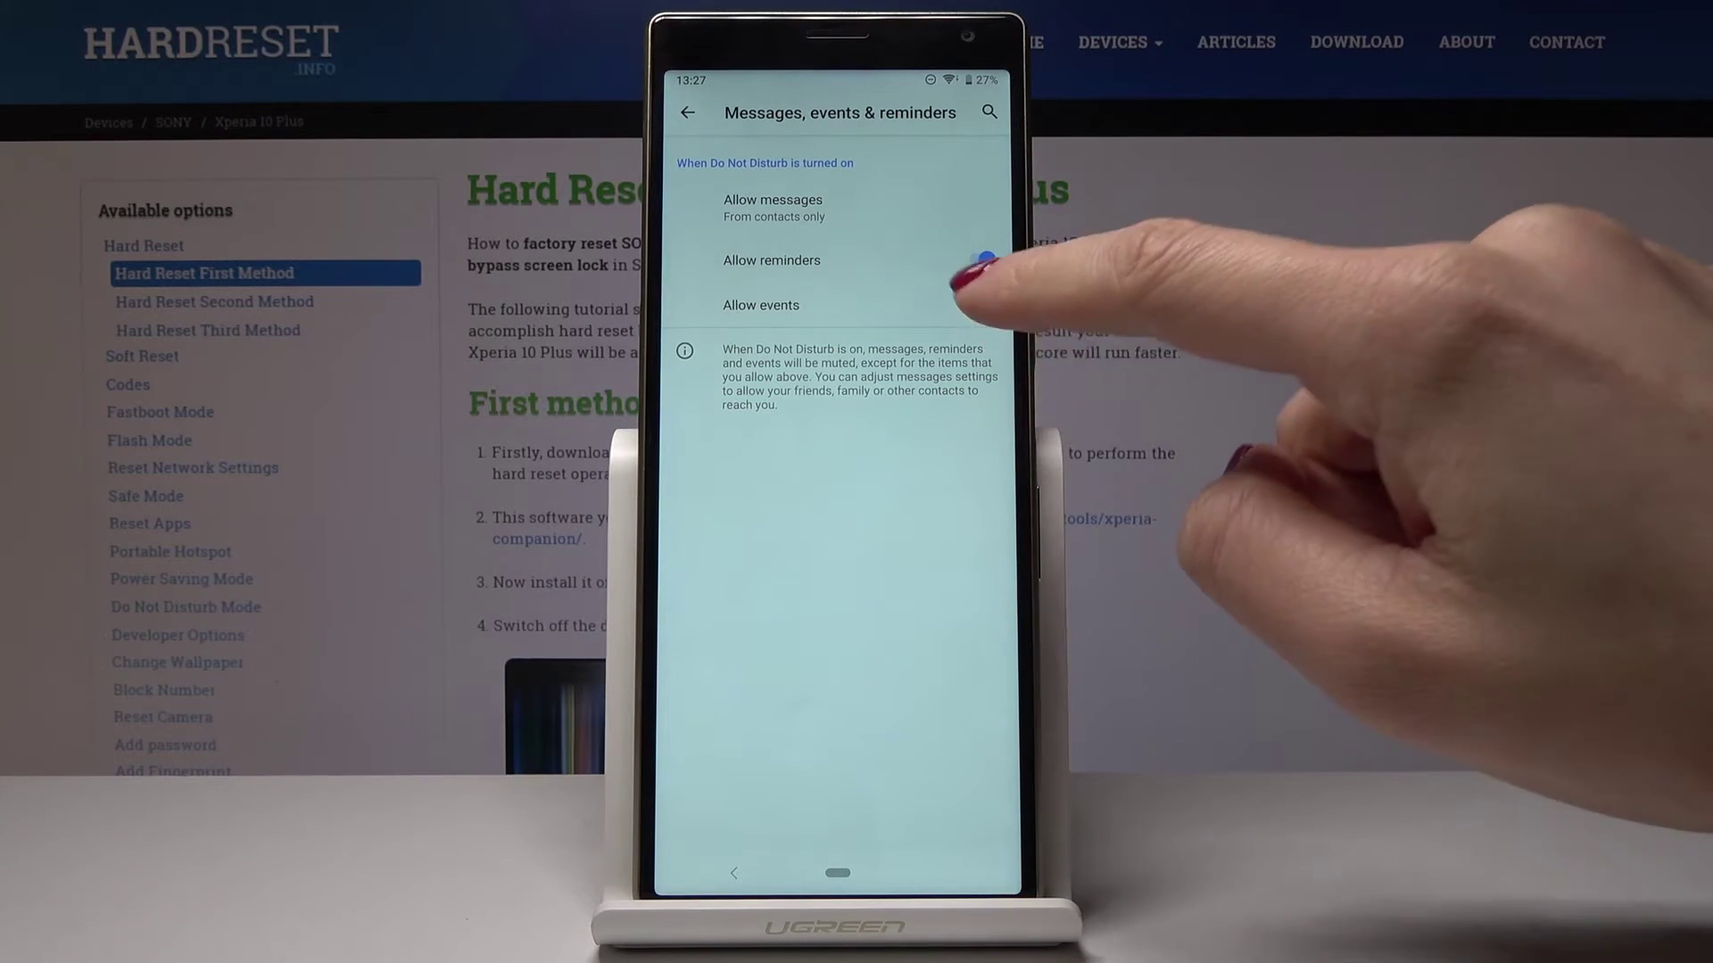
pyautogui.click(977, 260)
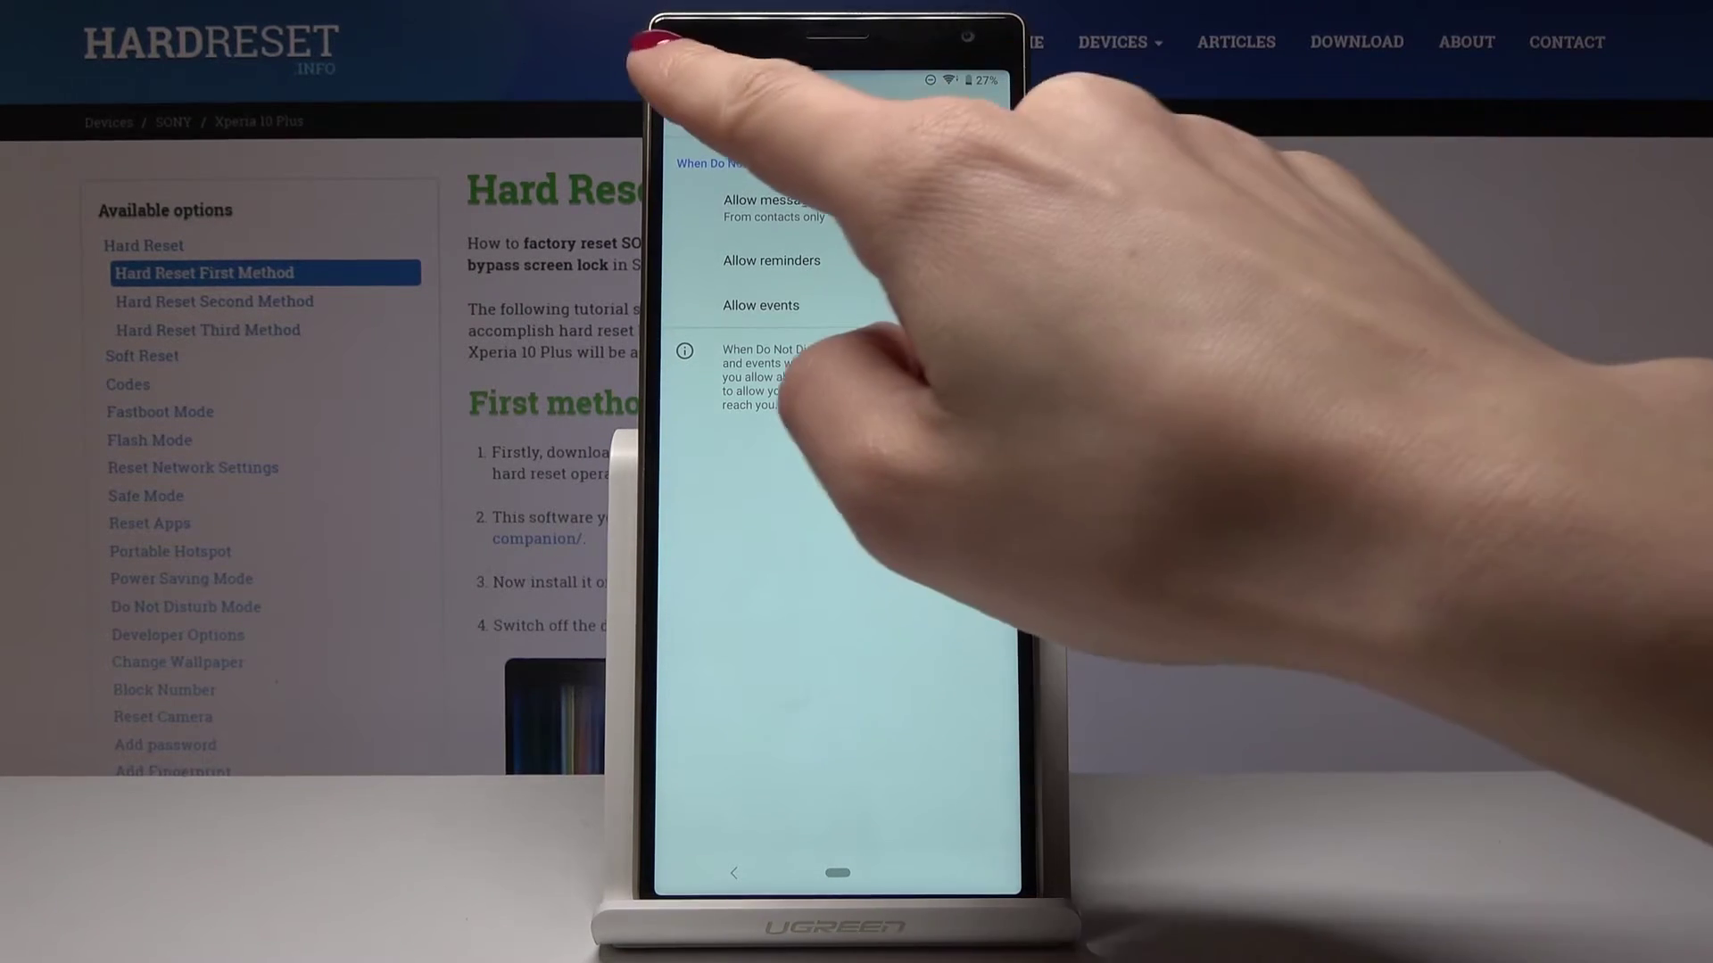
pyautogui.click(685, 112)
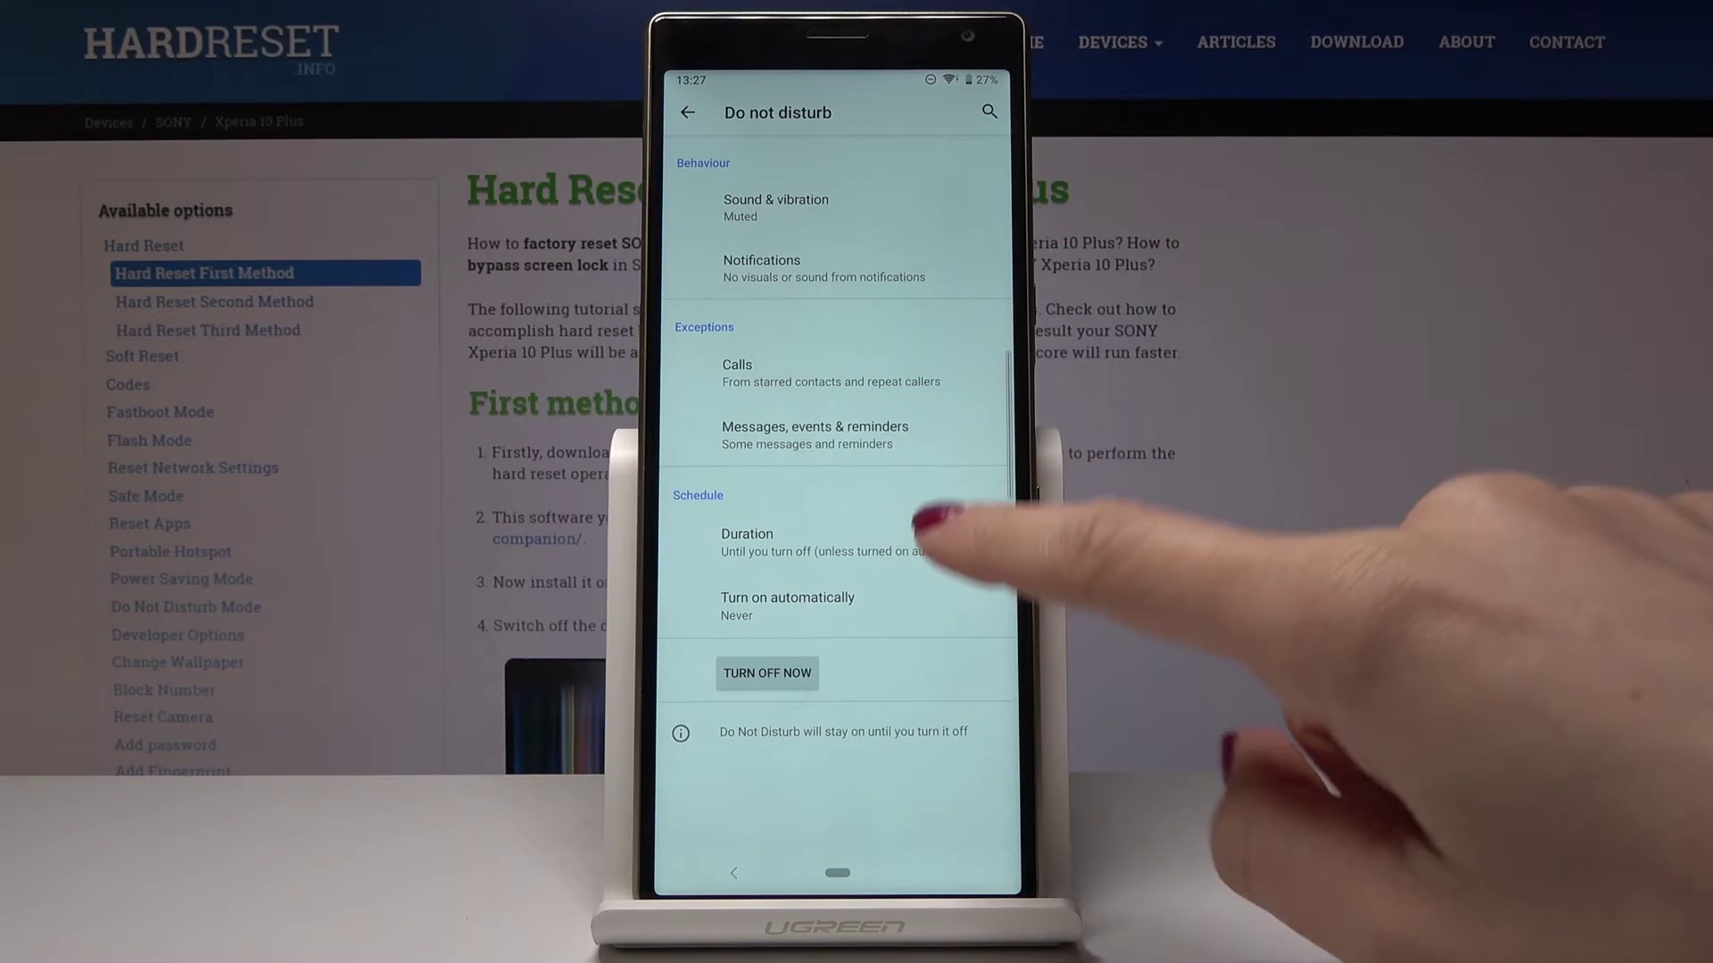
pyautogui.click(804, 543)
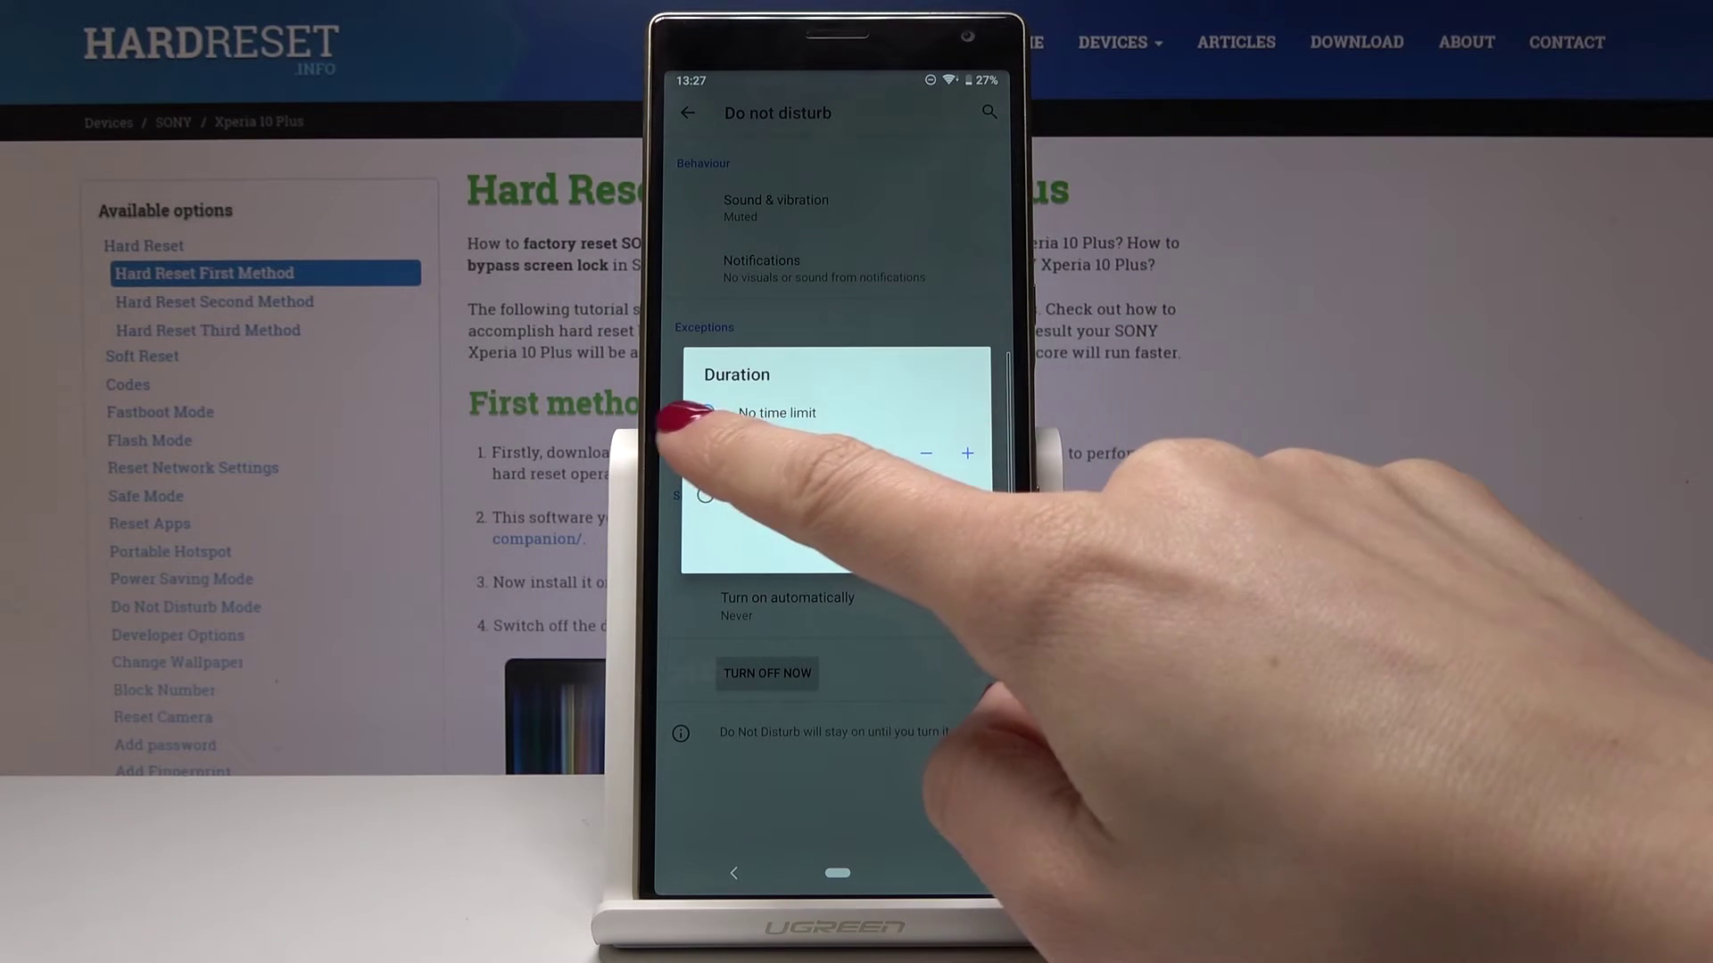
# Try a 7-hour limit, then choose Ask every time as the duration
pyautogui.click(705, 455)
pyautogui.click(967, 453)
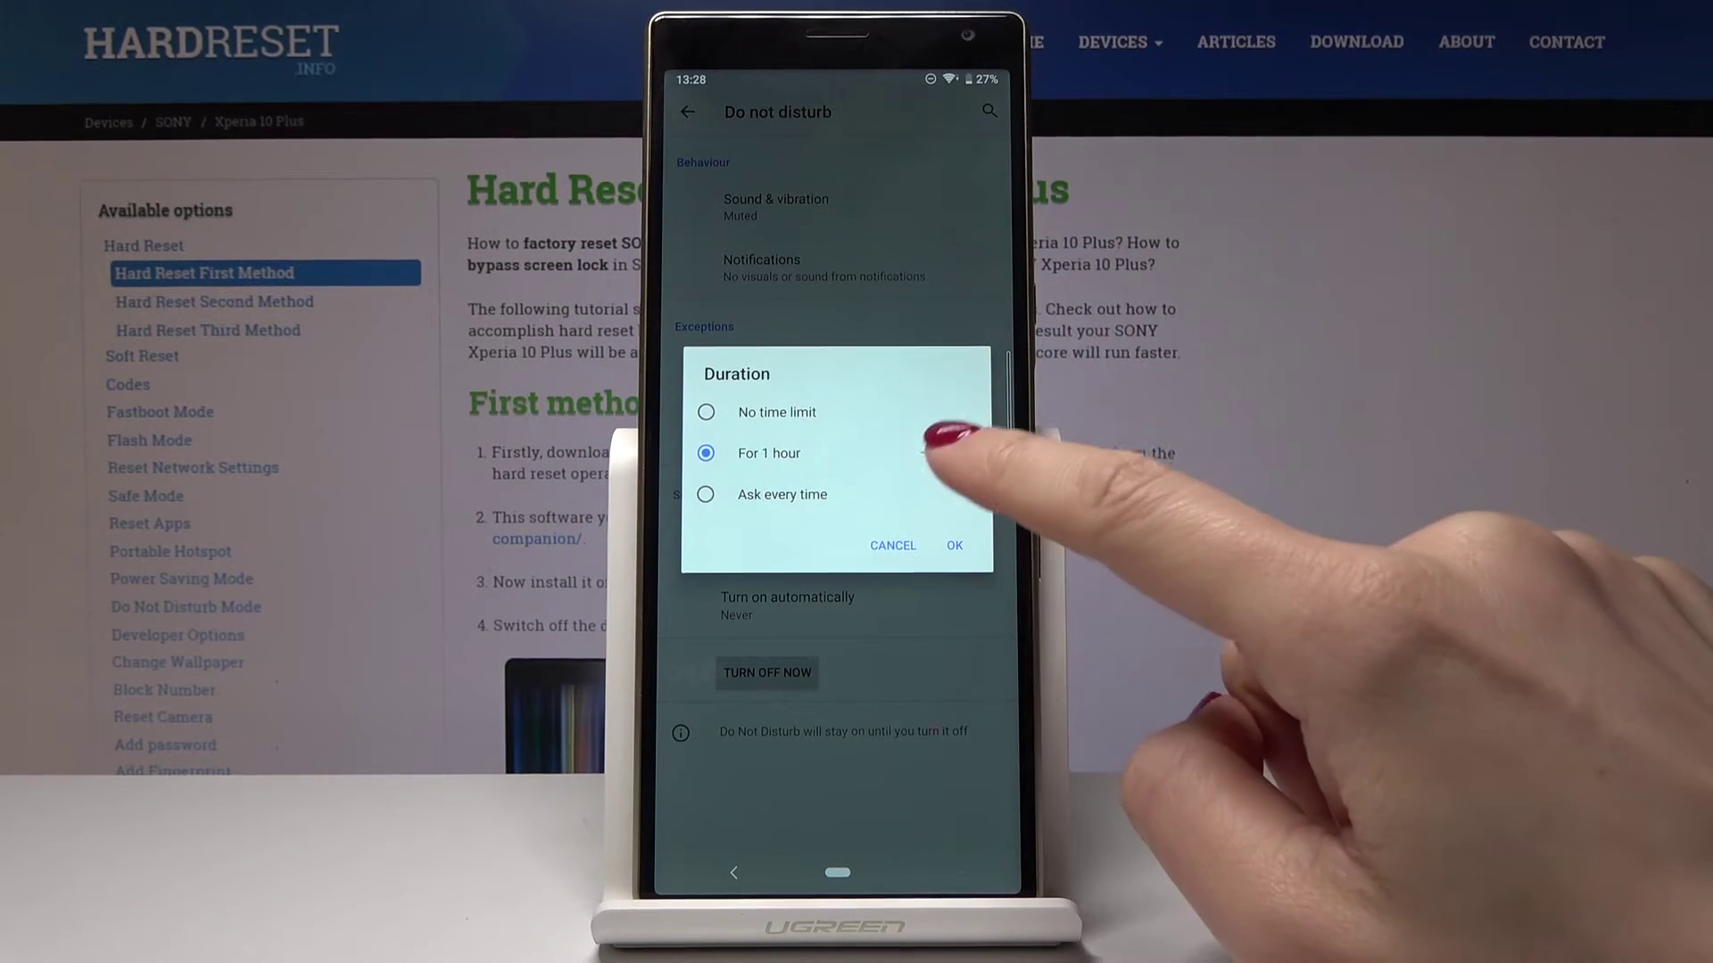
pyautogui.click(968, 454)
pyautogui.click(968, 454)
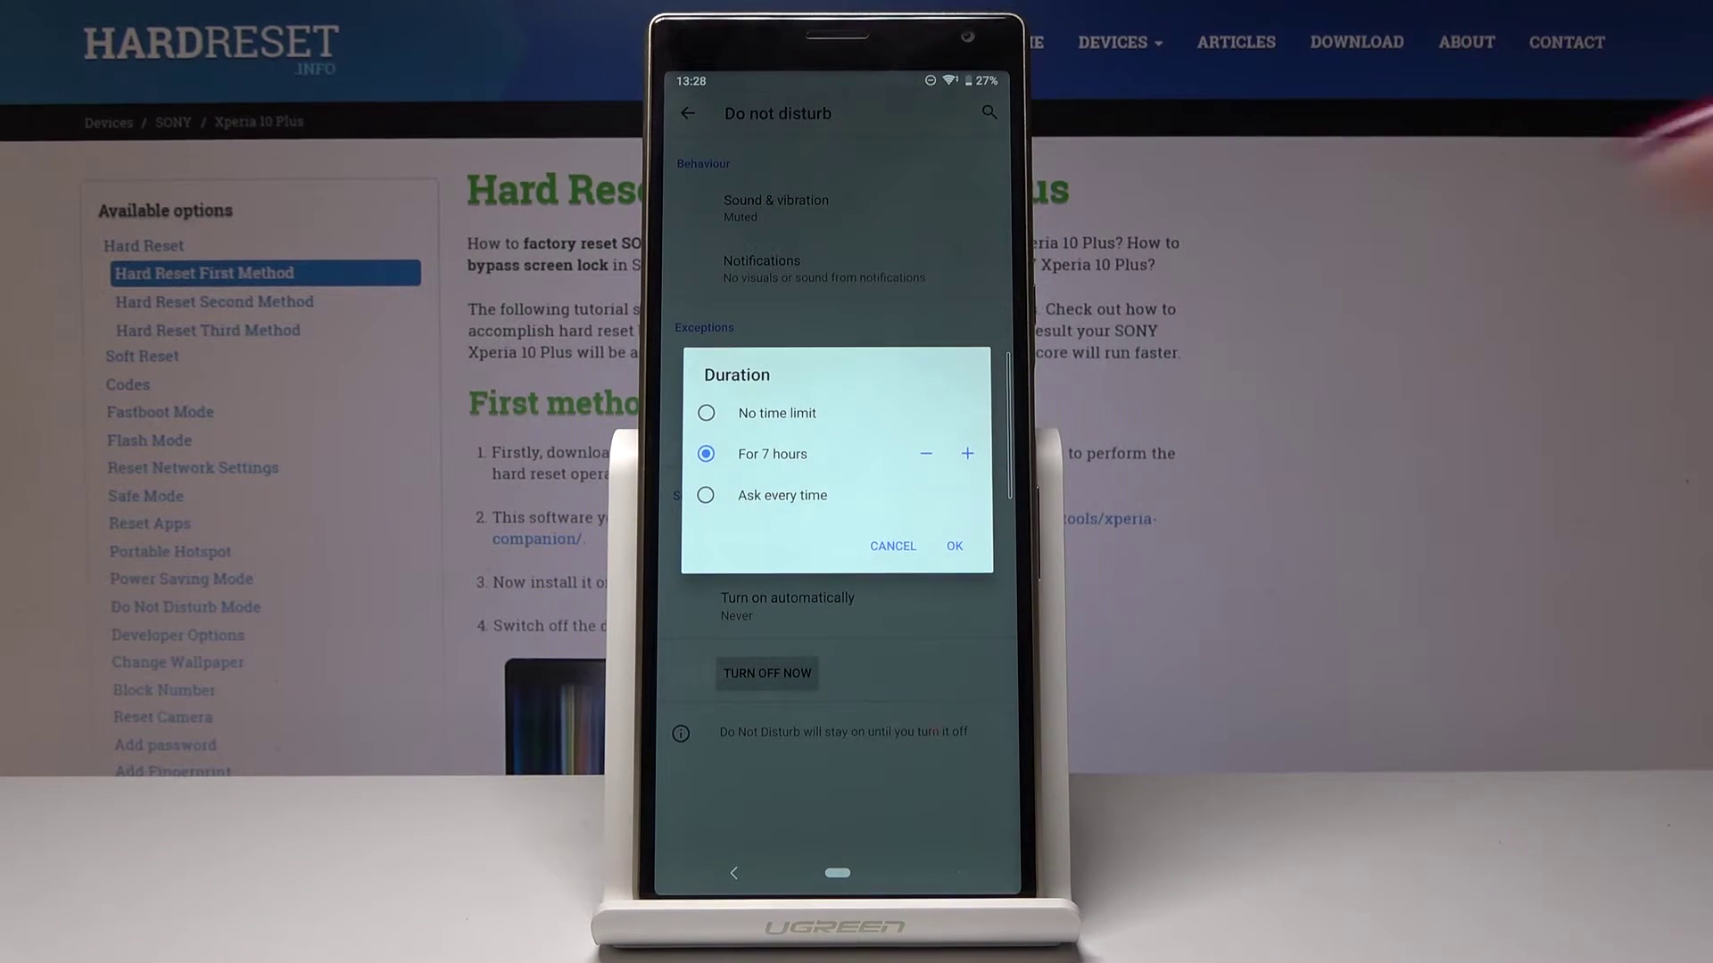
pyautogui.click(705, 495)
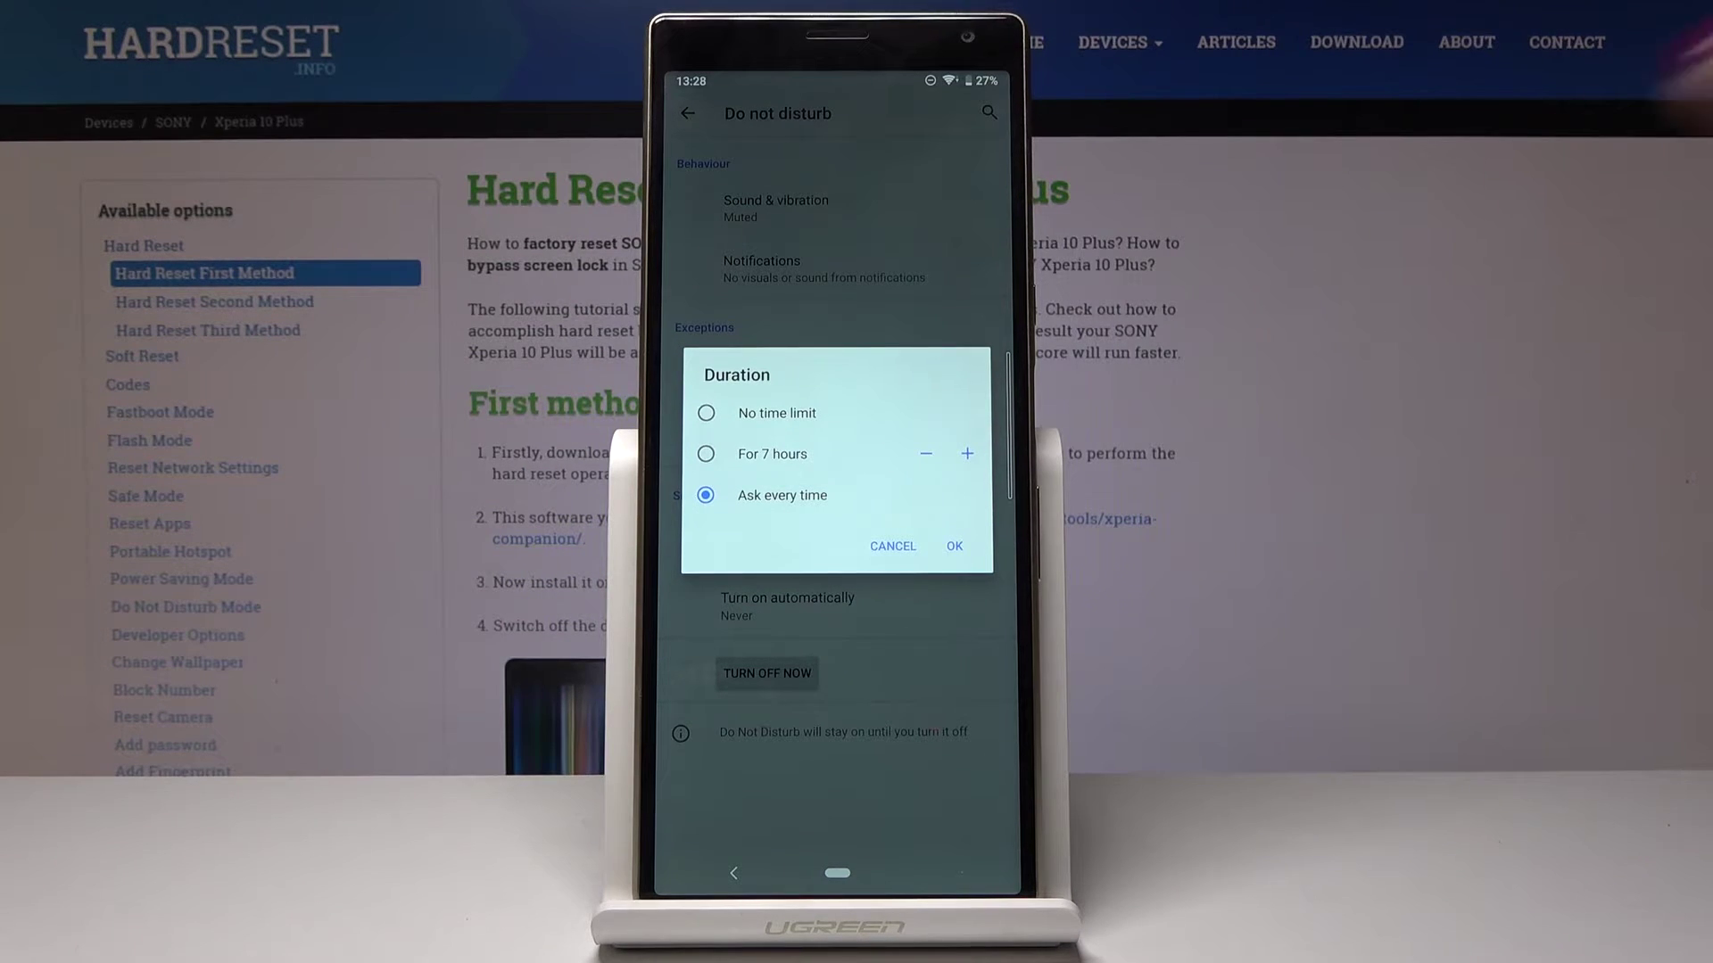
pyautogui.click(953, 546)
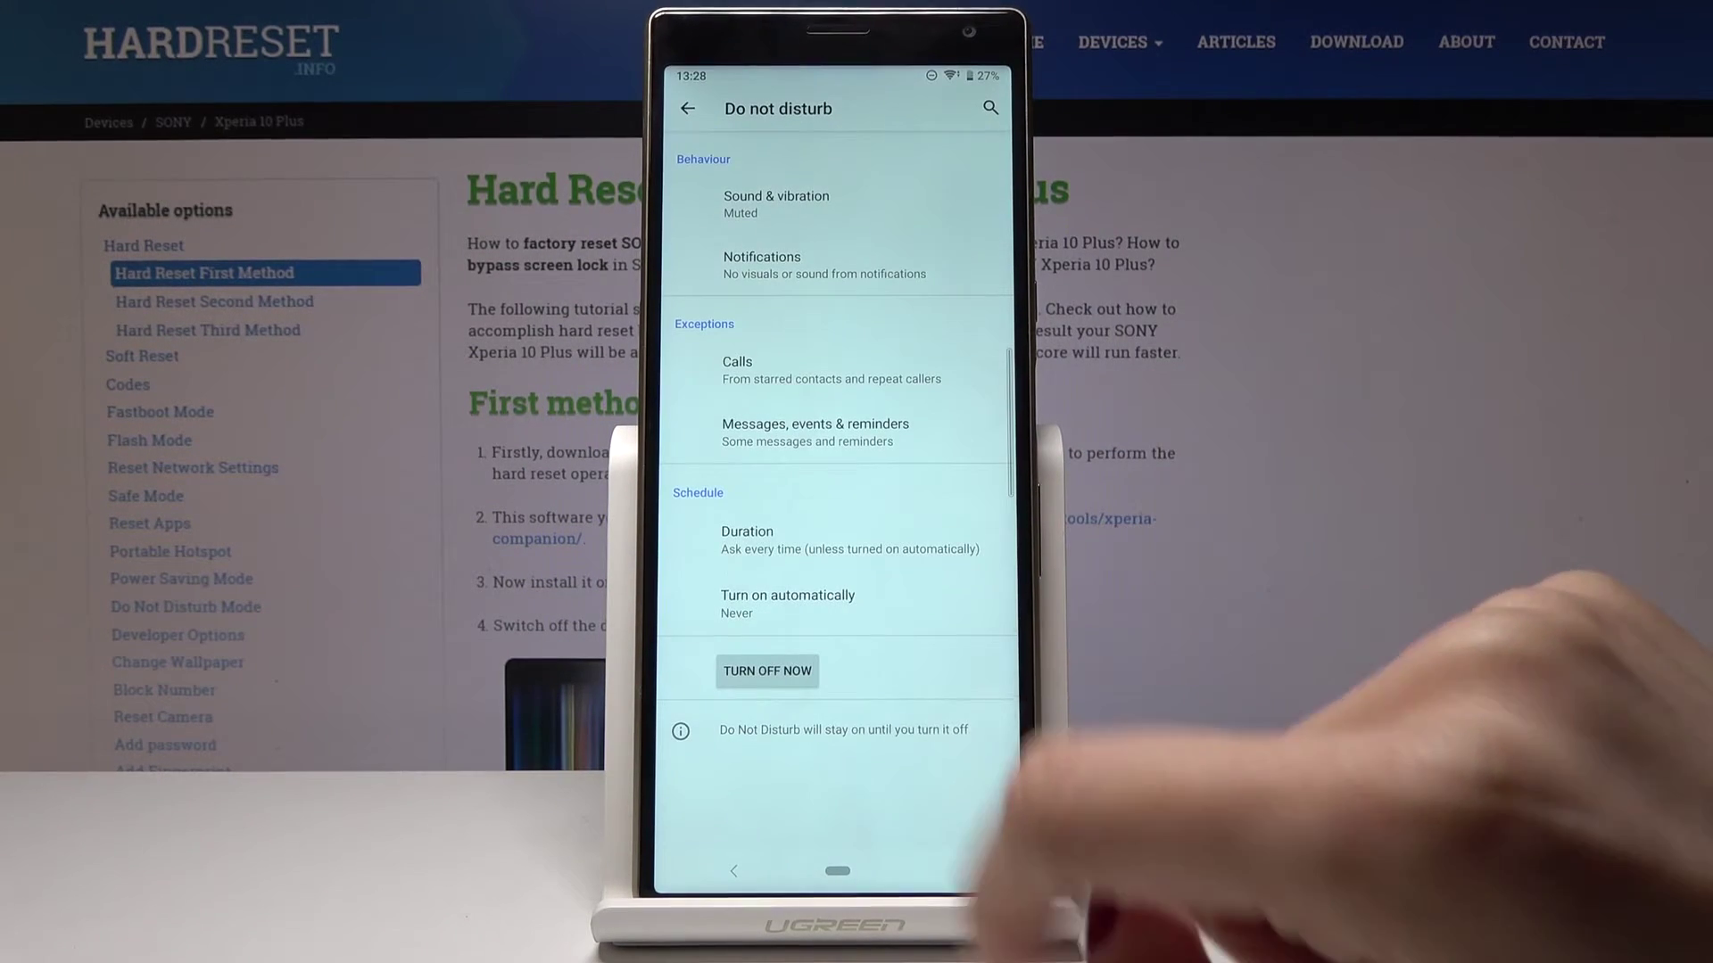
# Remove Saturday and Sunday from the Sleeping rule's days
pyautogui.click(857, 599)
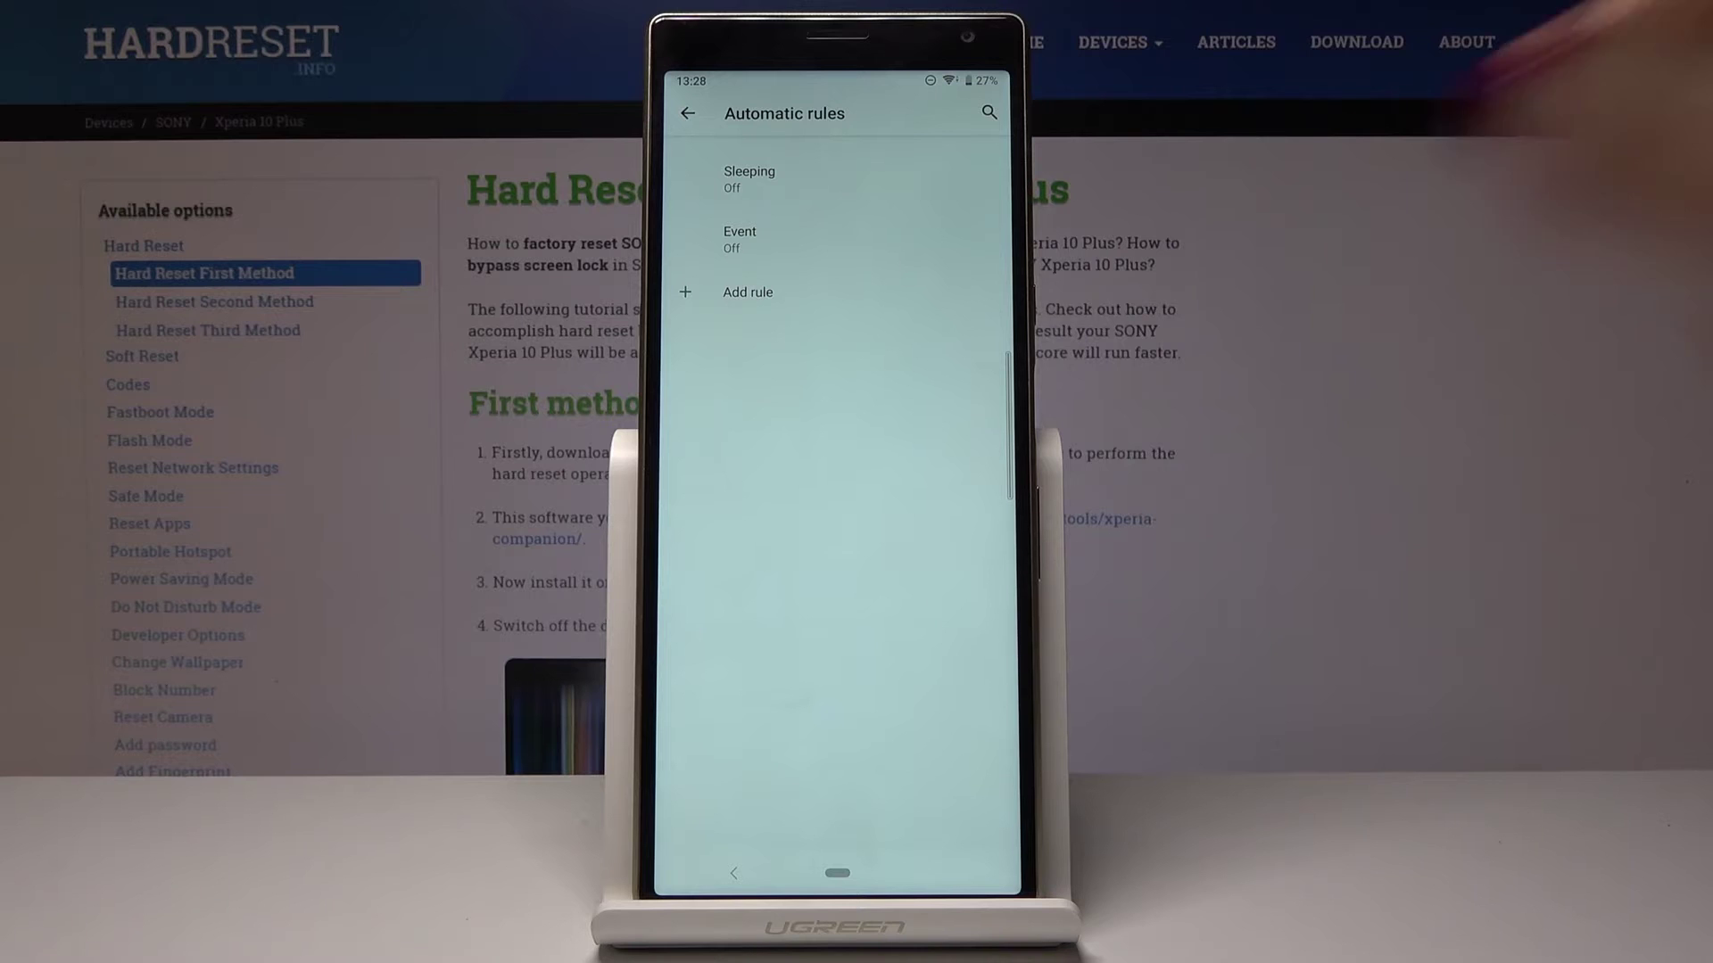
pyautogui.click(756, 178)
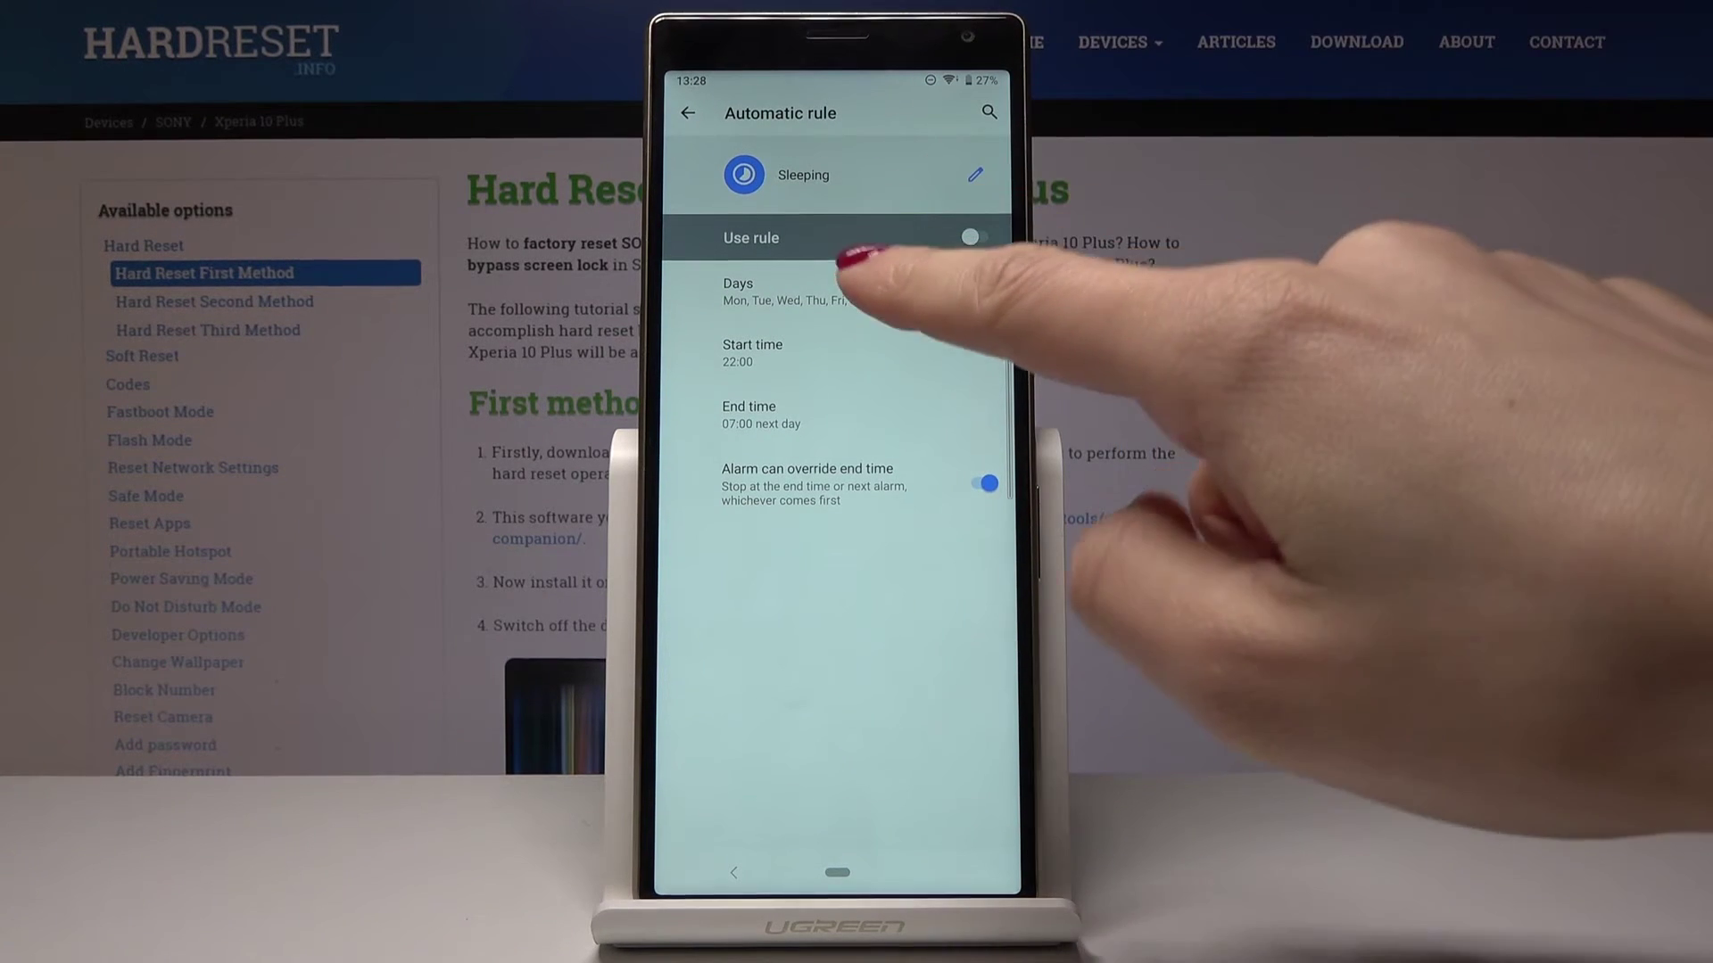
pyautogui.click(789, 291)
pyautogui.click(710, 575)
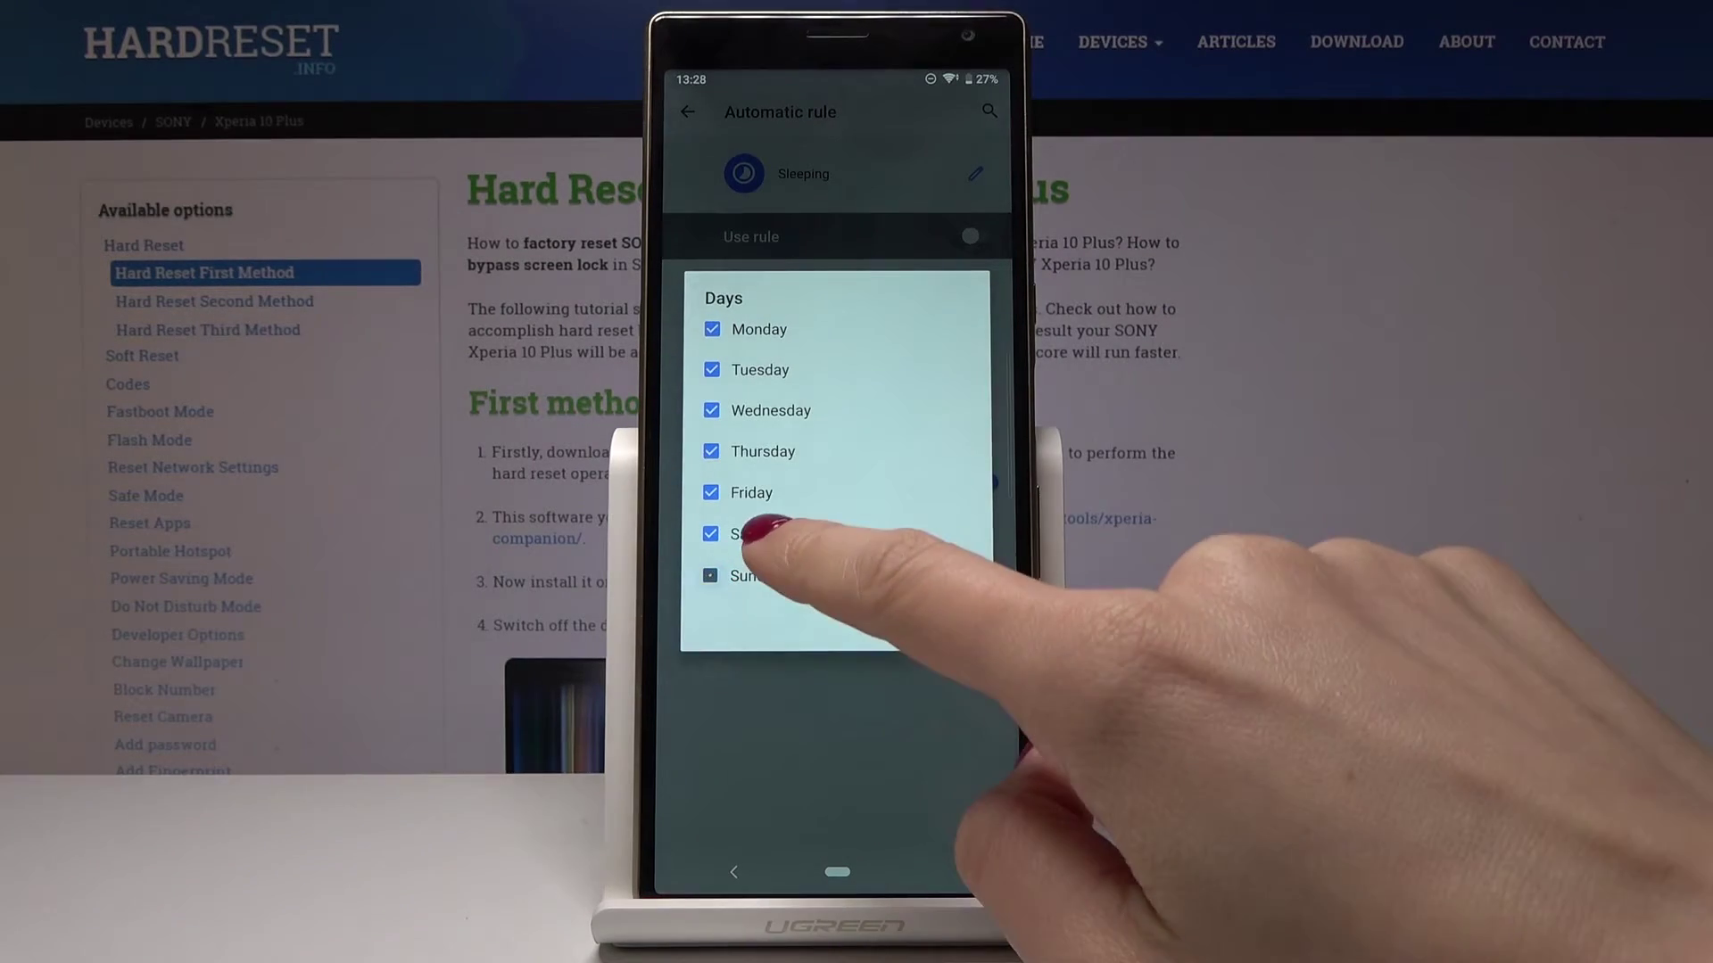
pyautogui.click(711, 533)
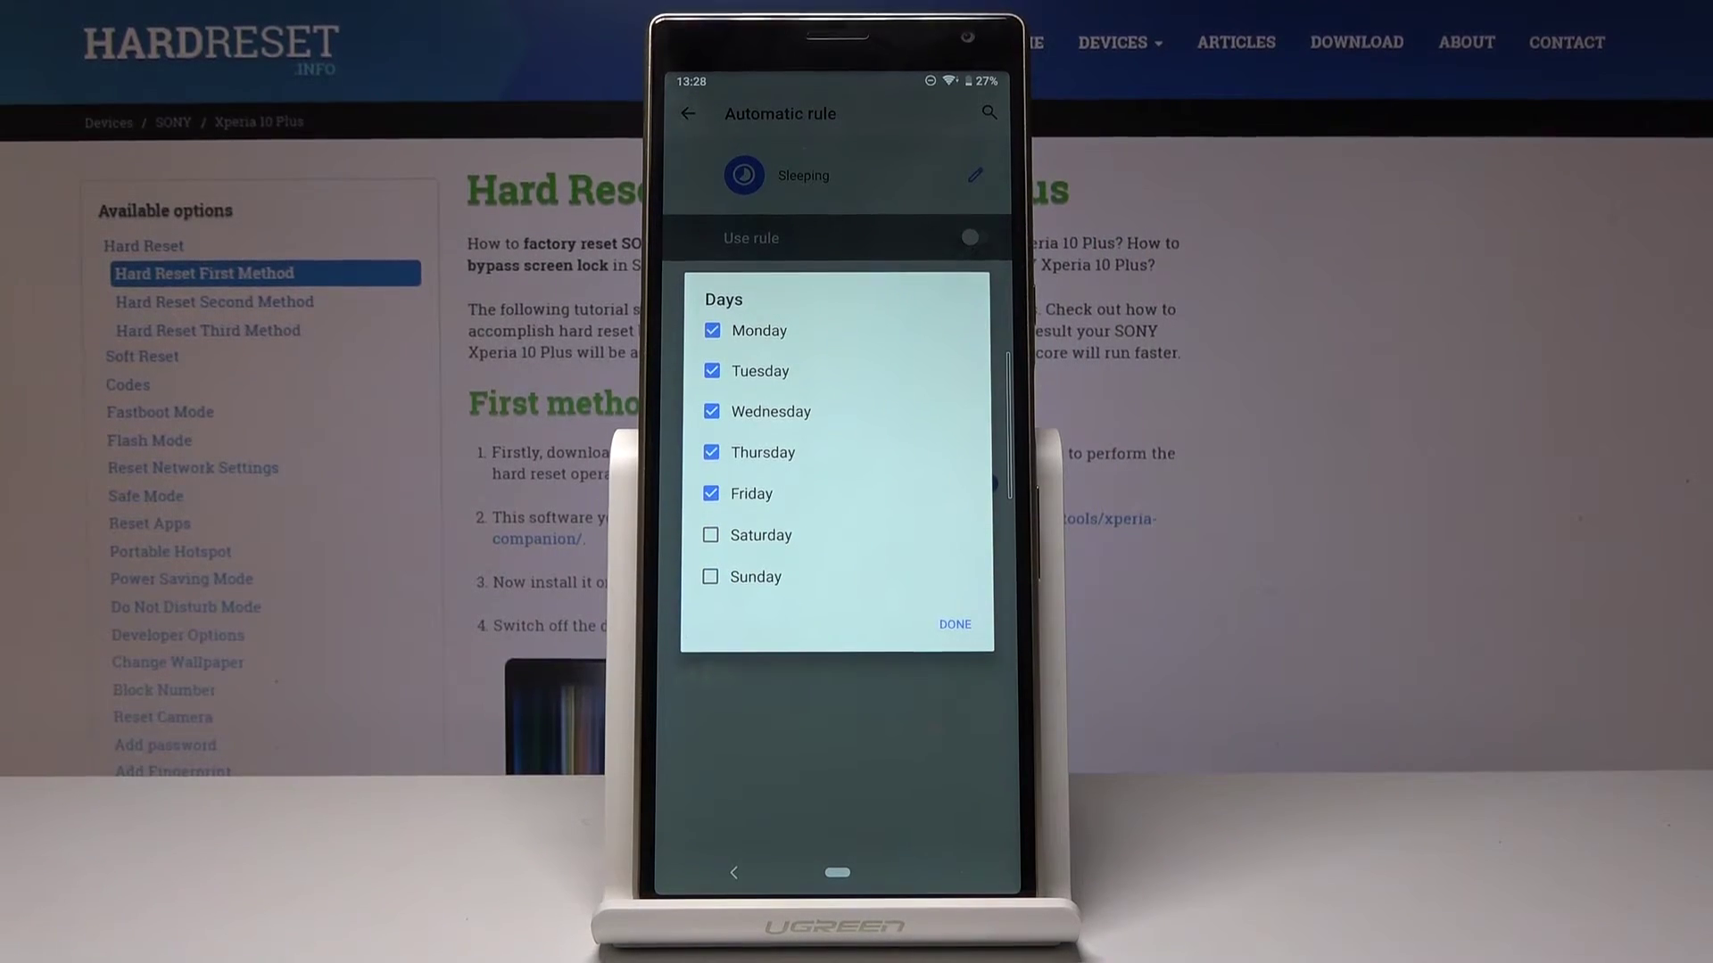
pyautogui.click(954, 624)
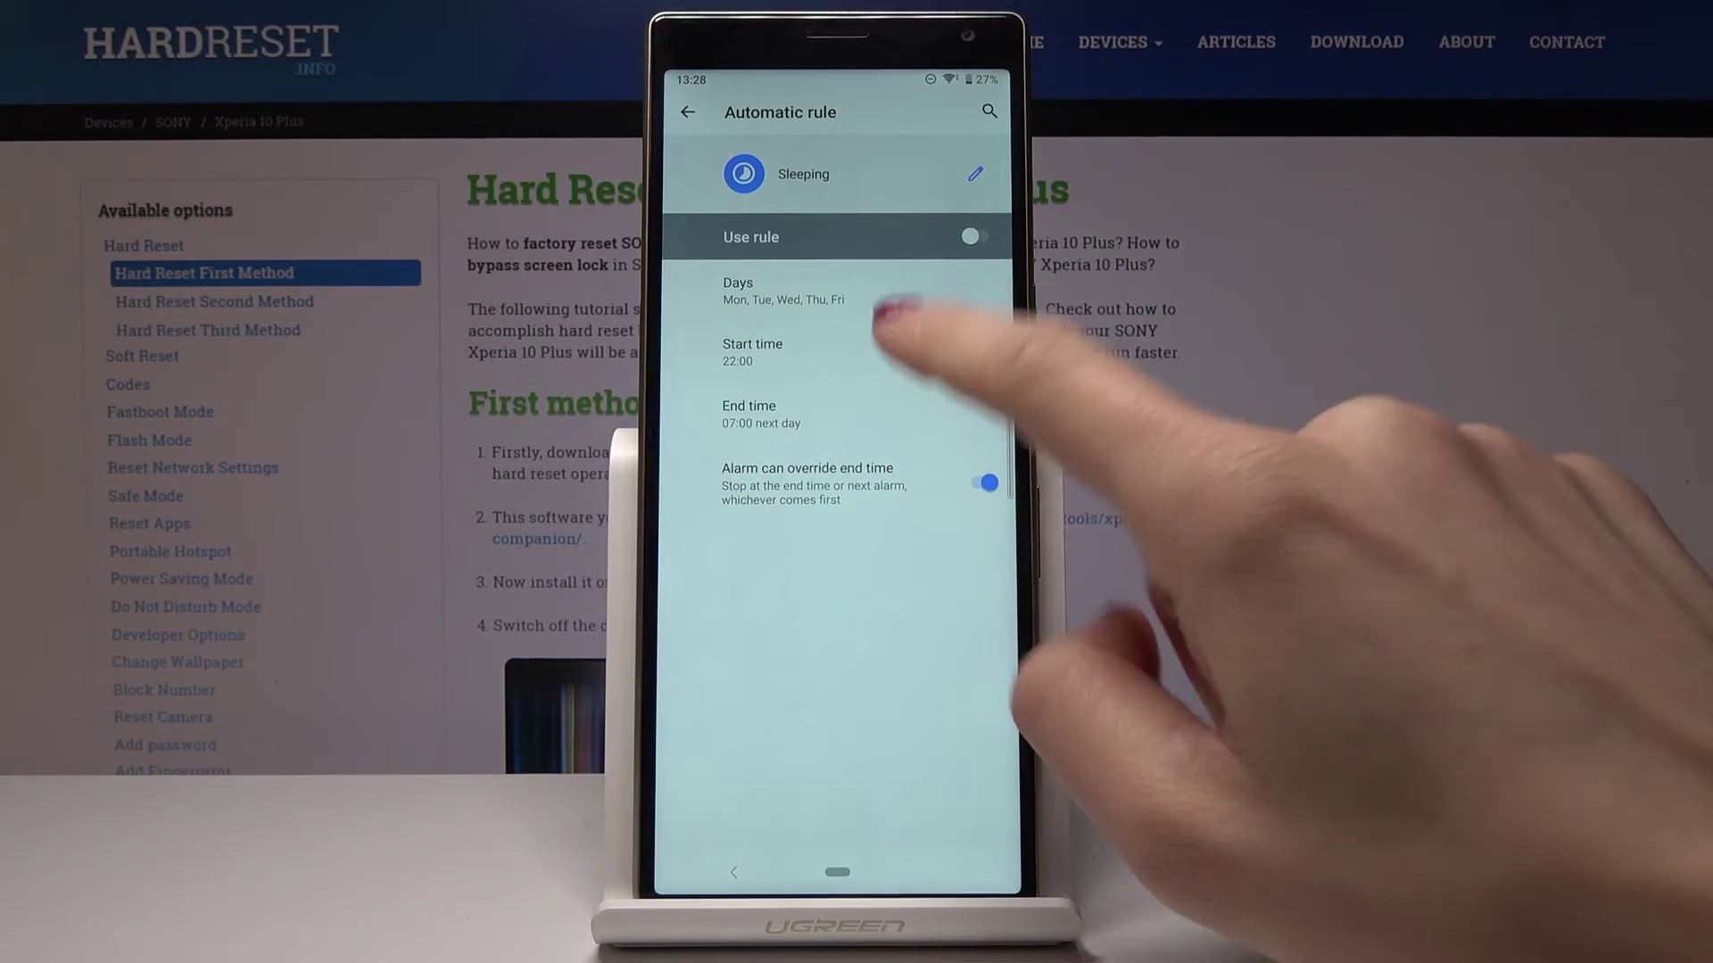
# Set the Sleeping rule's start time to 11:00
pyautogui.click(753, 350)
pyautogui.click(798, 412)
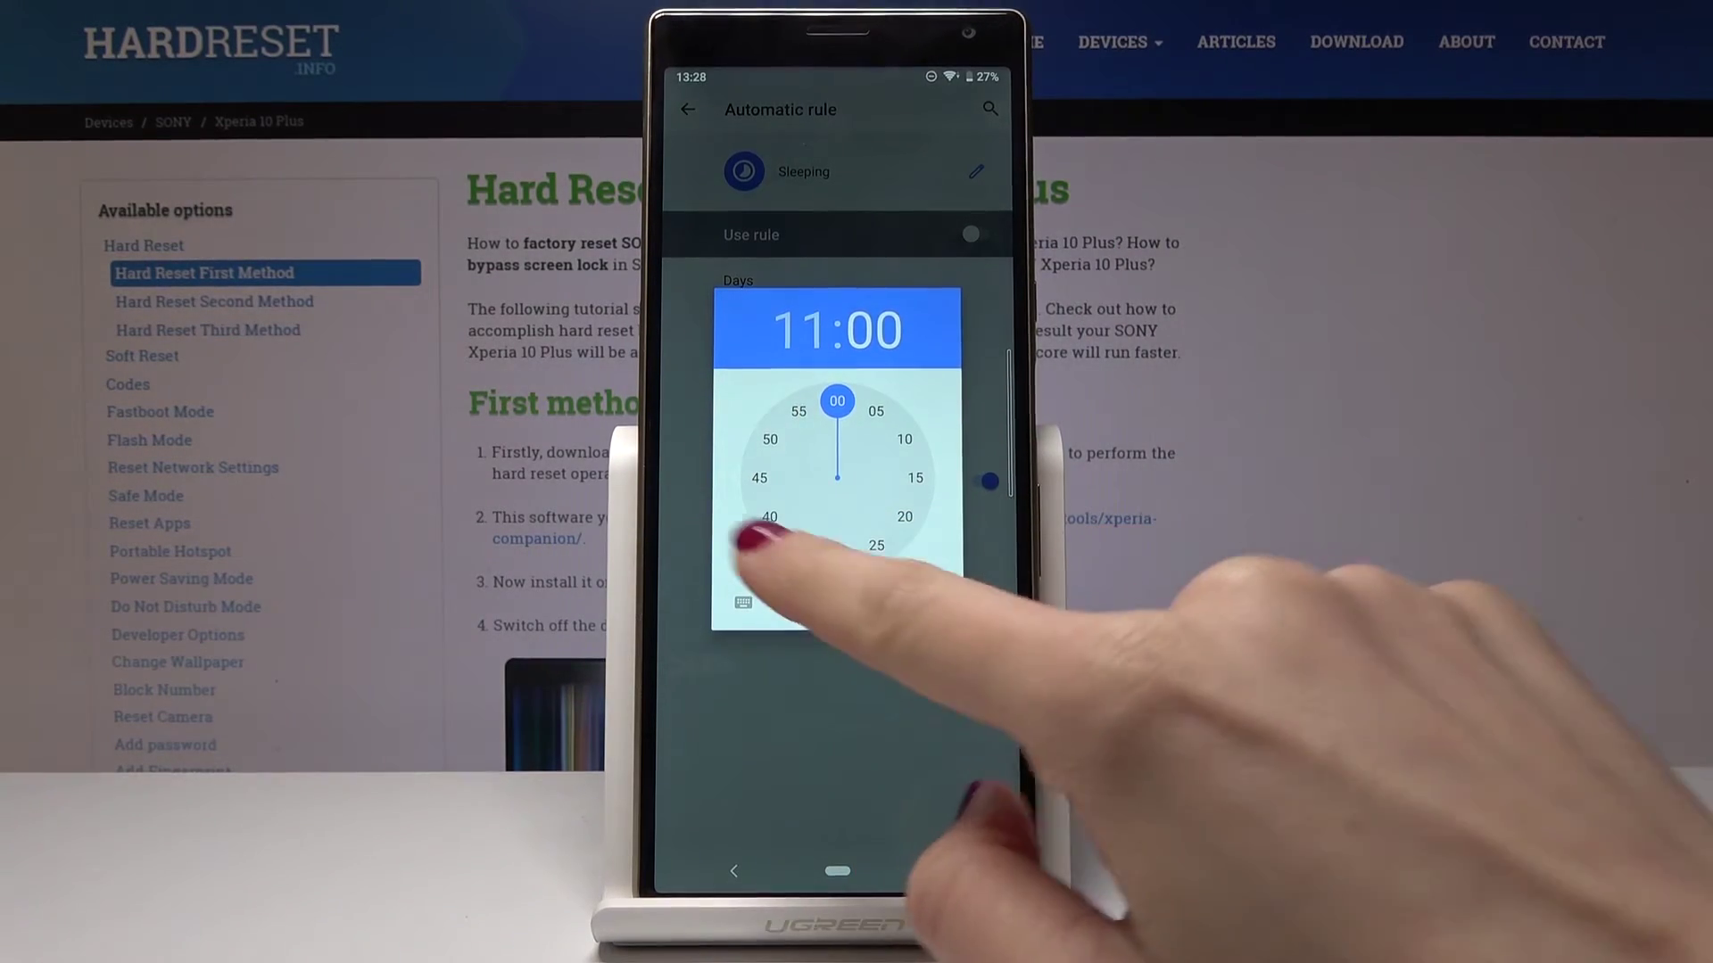
pyautogui.click(763, 509)
pyautogui.click(832, 401)
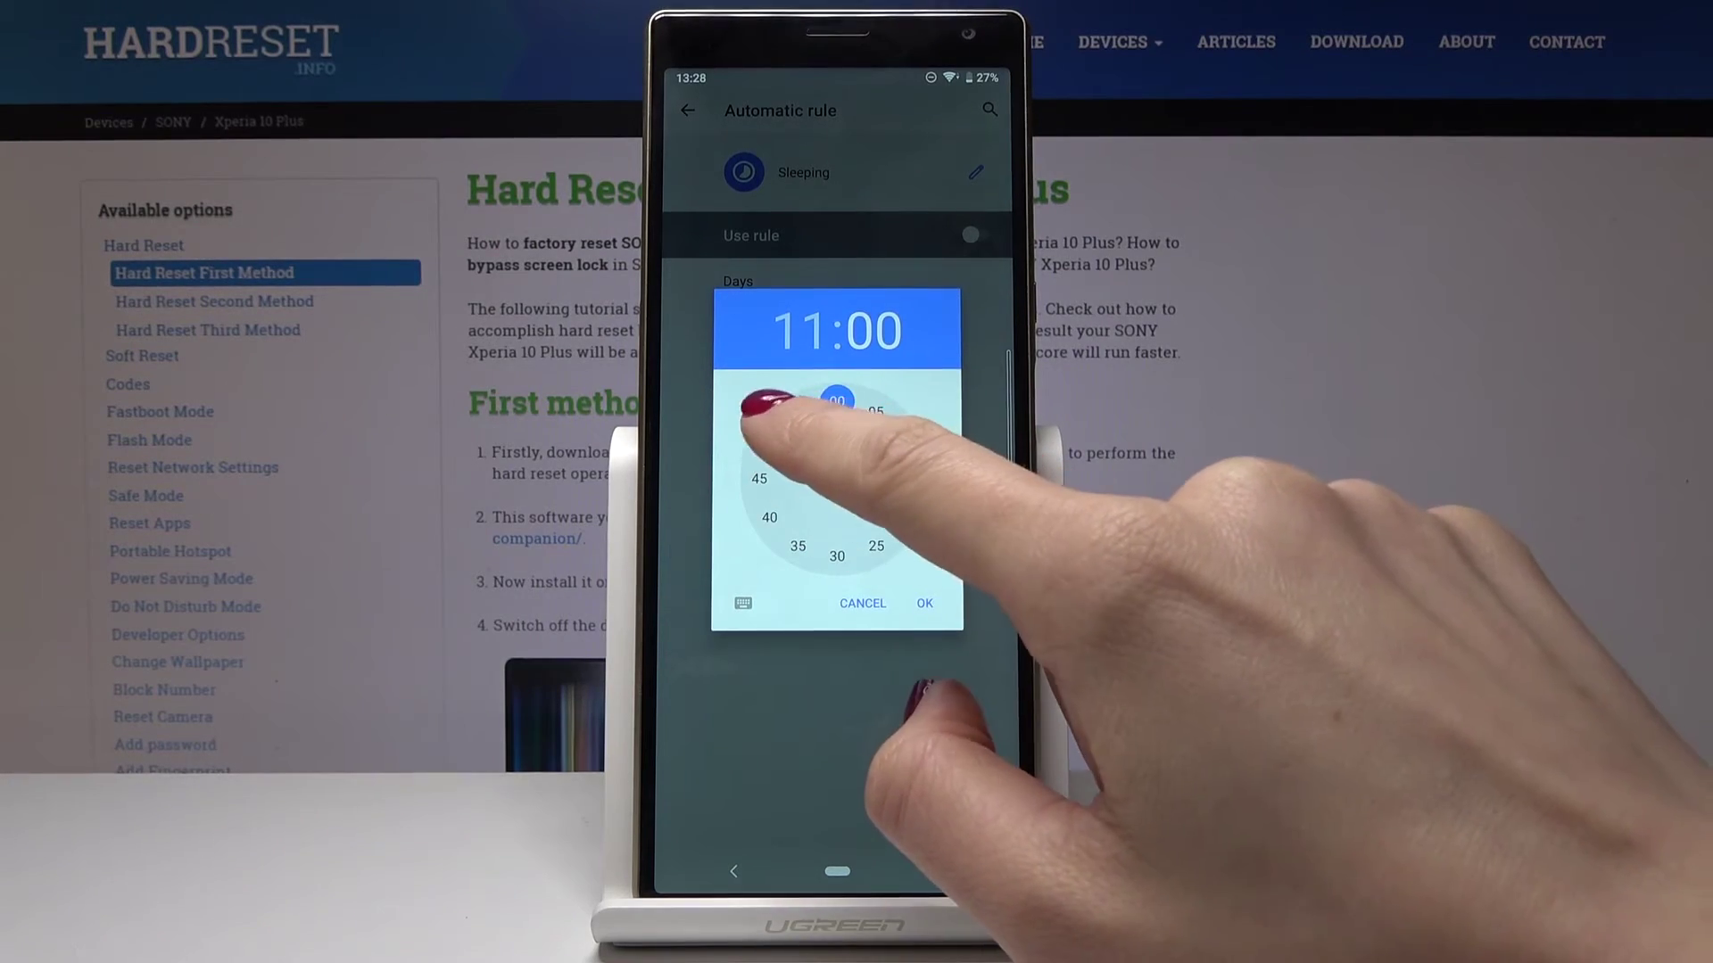
pyautogui.click(925, 603)
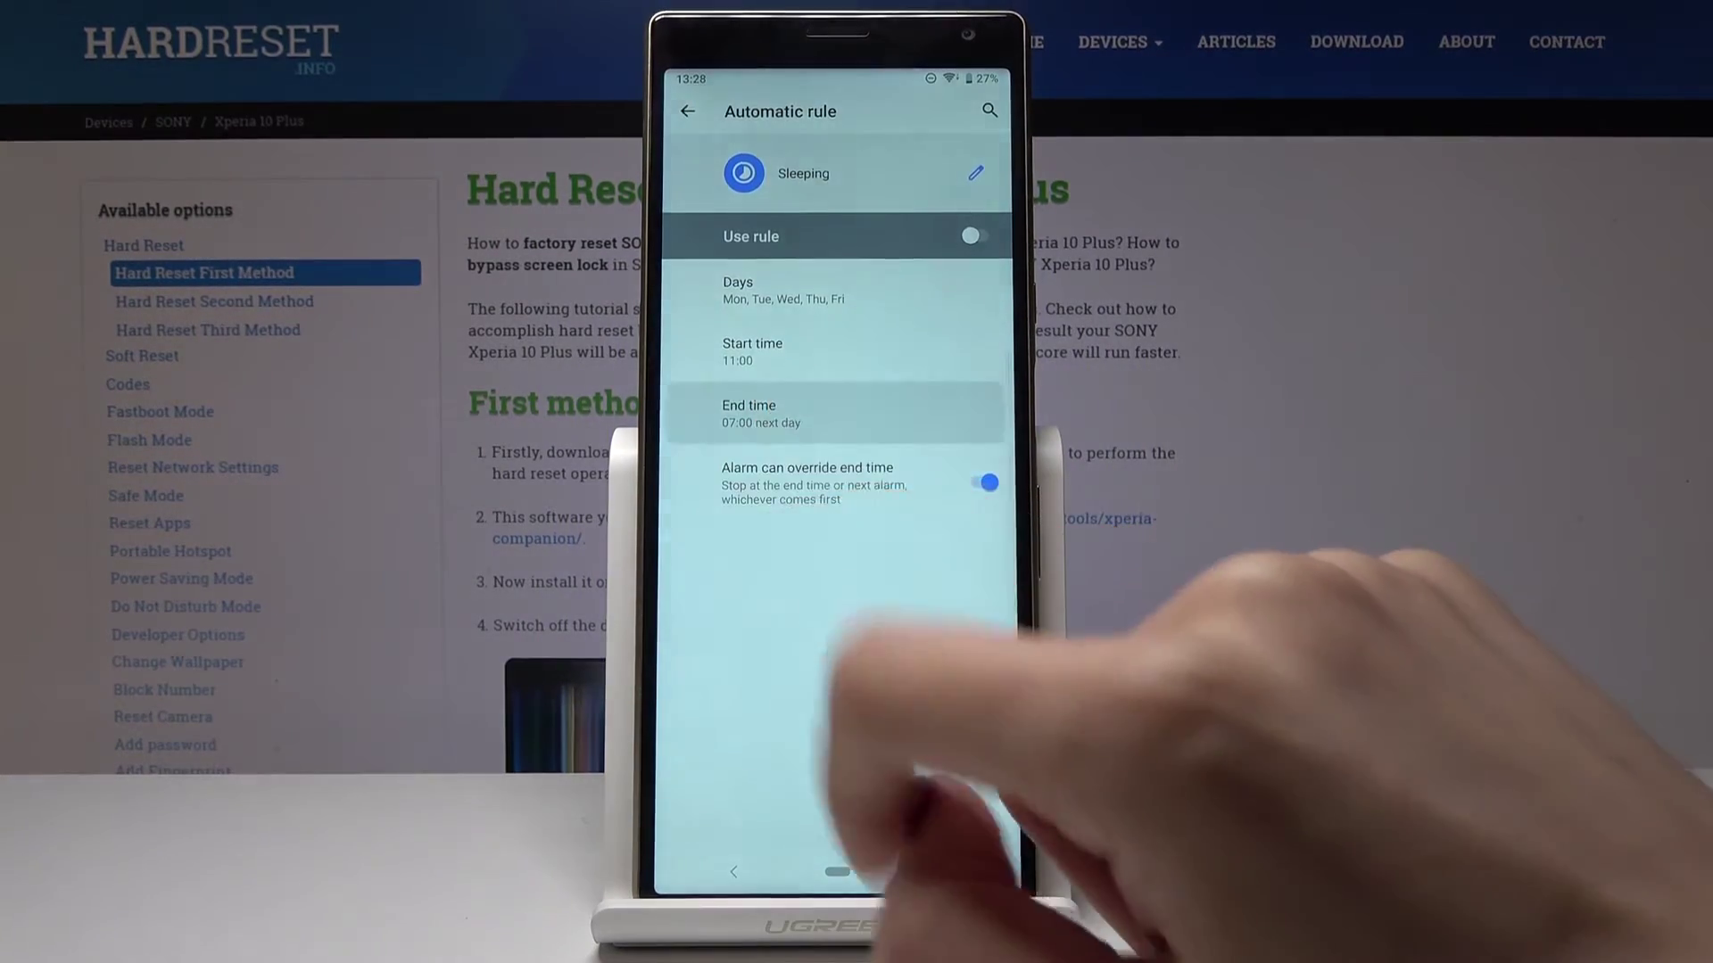
# Set the end time to 06:30 and stop alarms overriding it
pyautogui.click(768, 415)
pyautogui.click(837, 557)
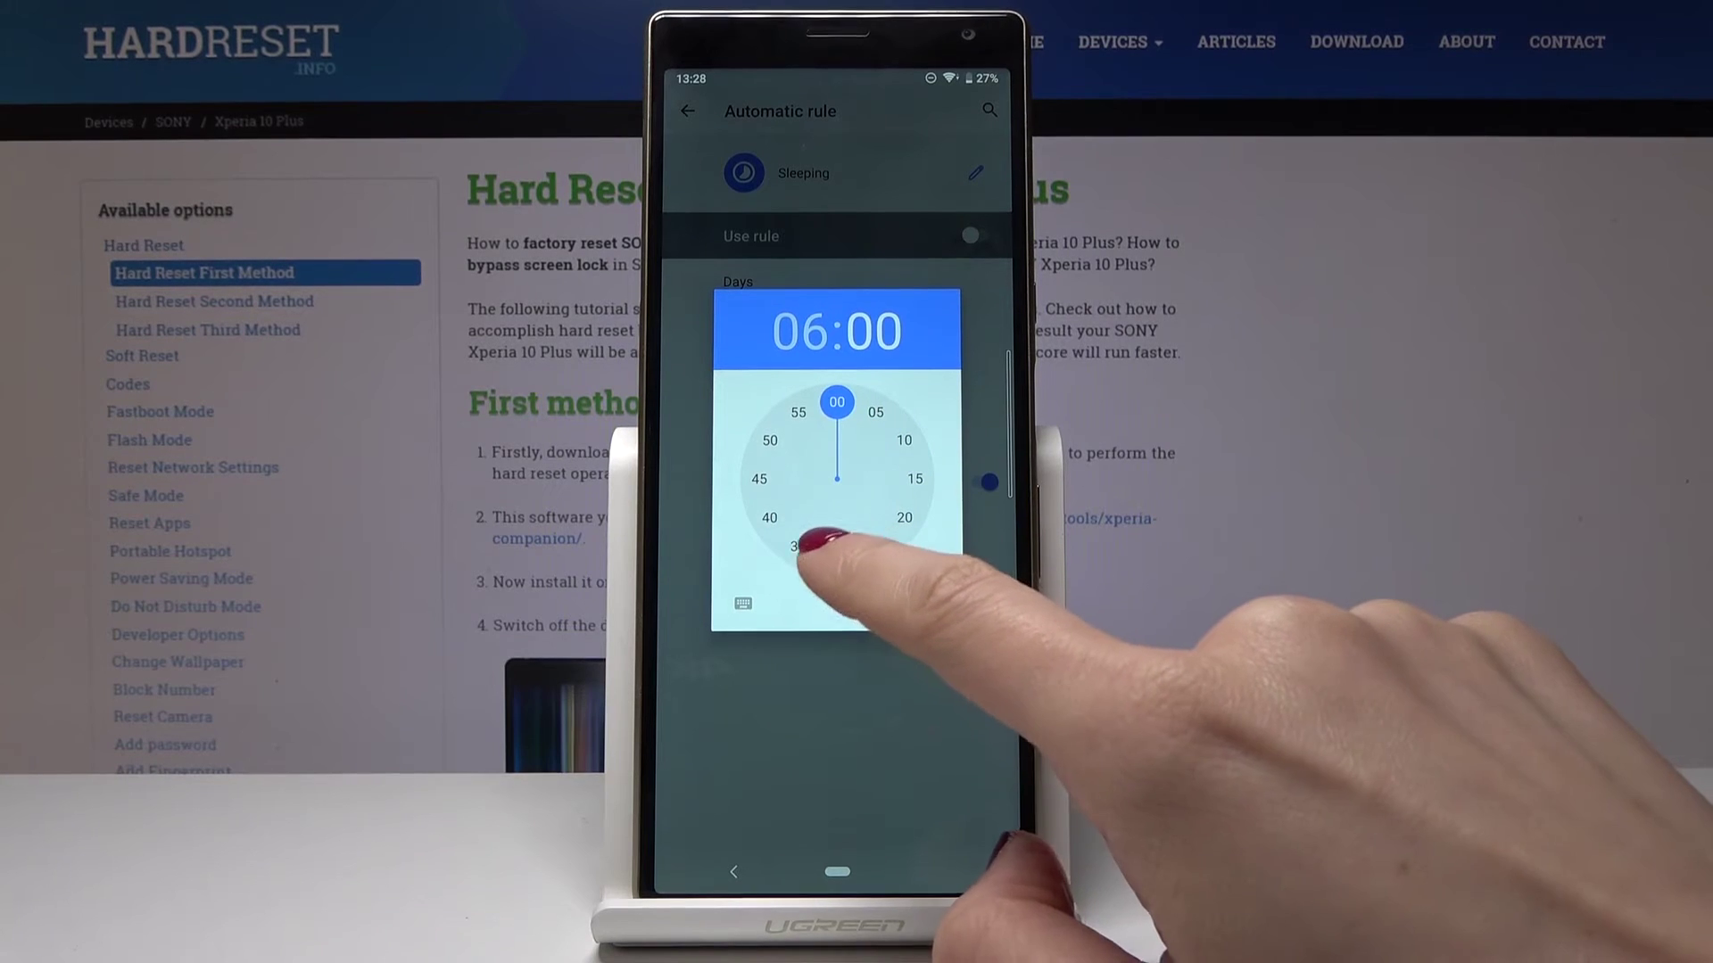
pyautogui.click(797, 547)
pyautogui.click(837, 402)
pyautogui.click(876, 546)
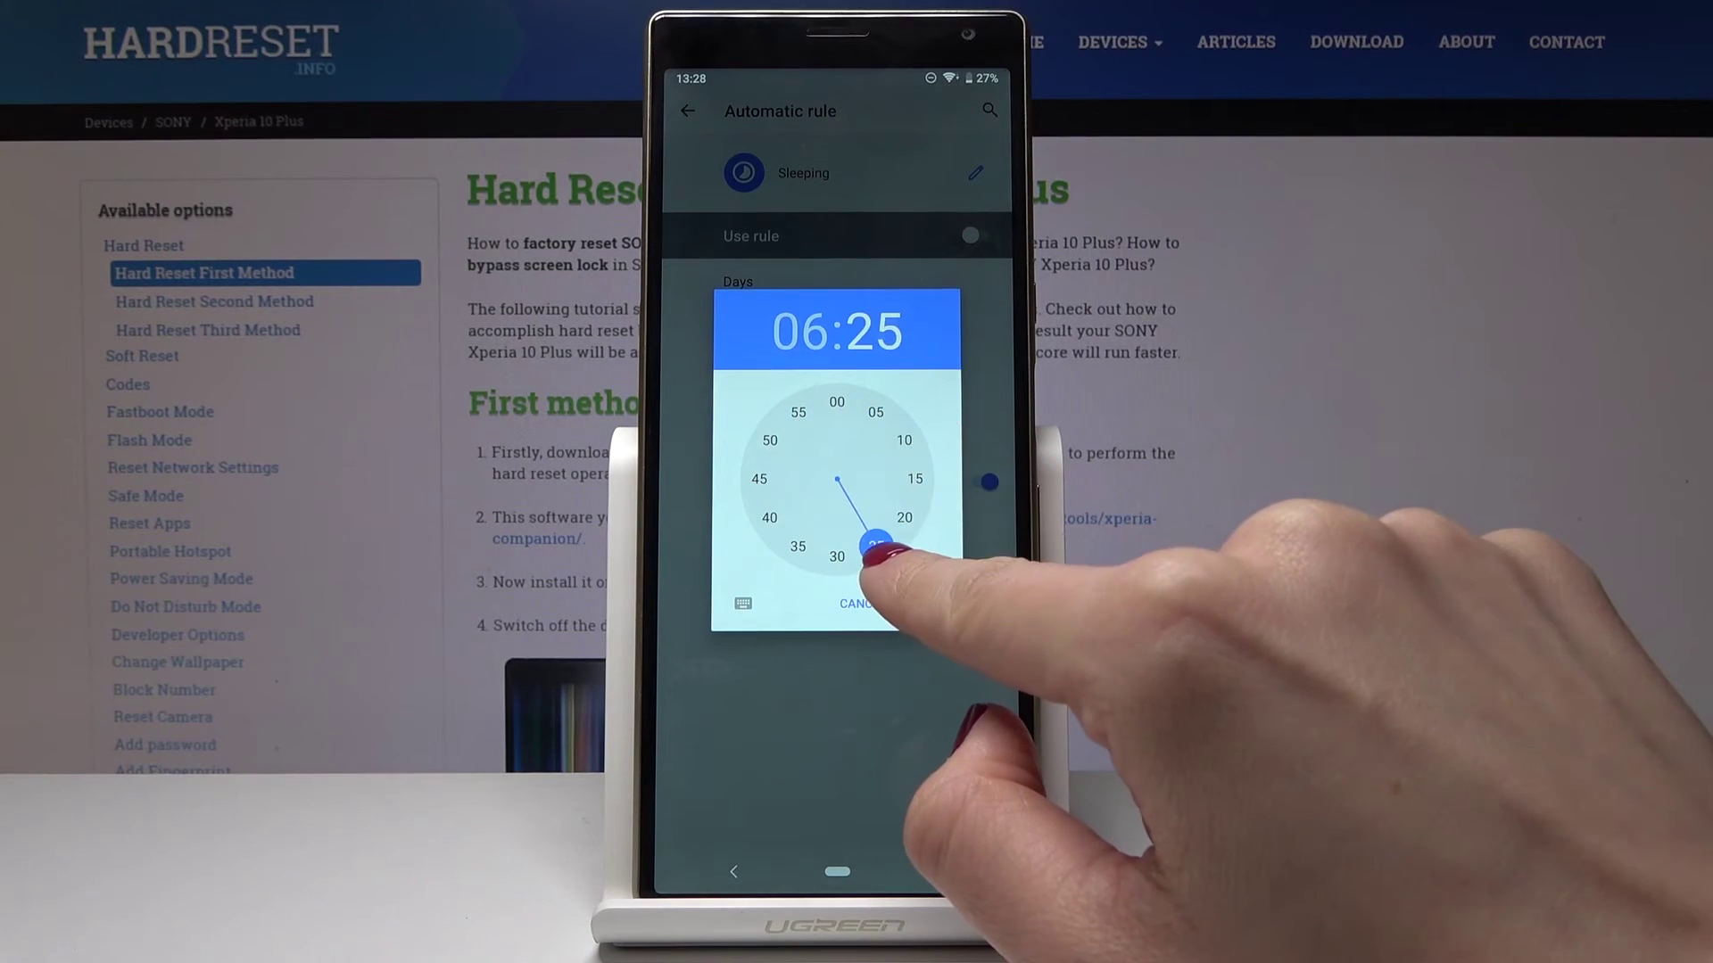
pyautogui.click(837, 557)
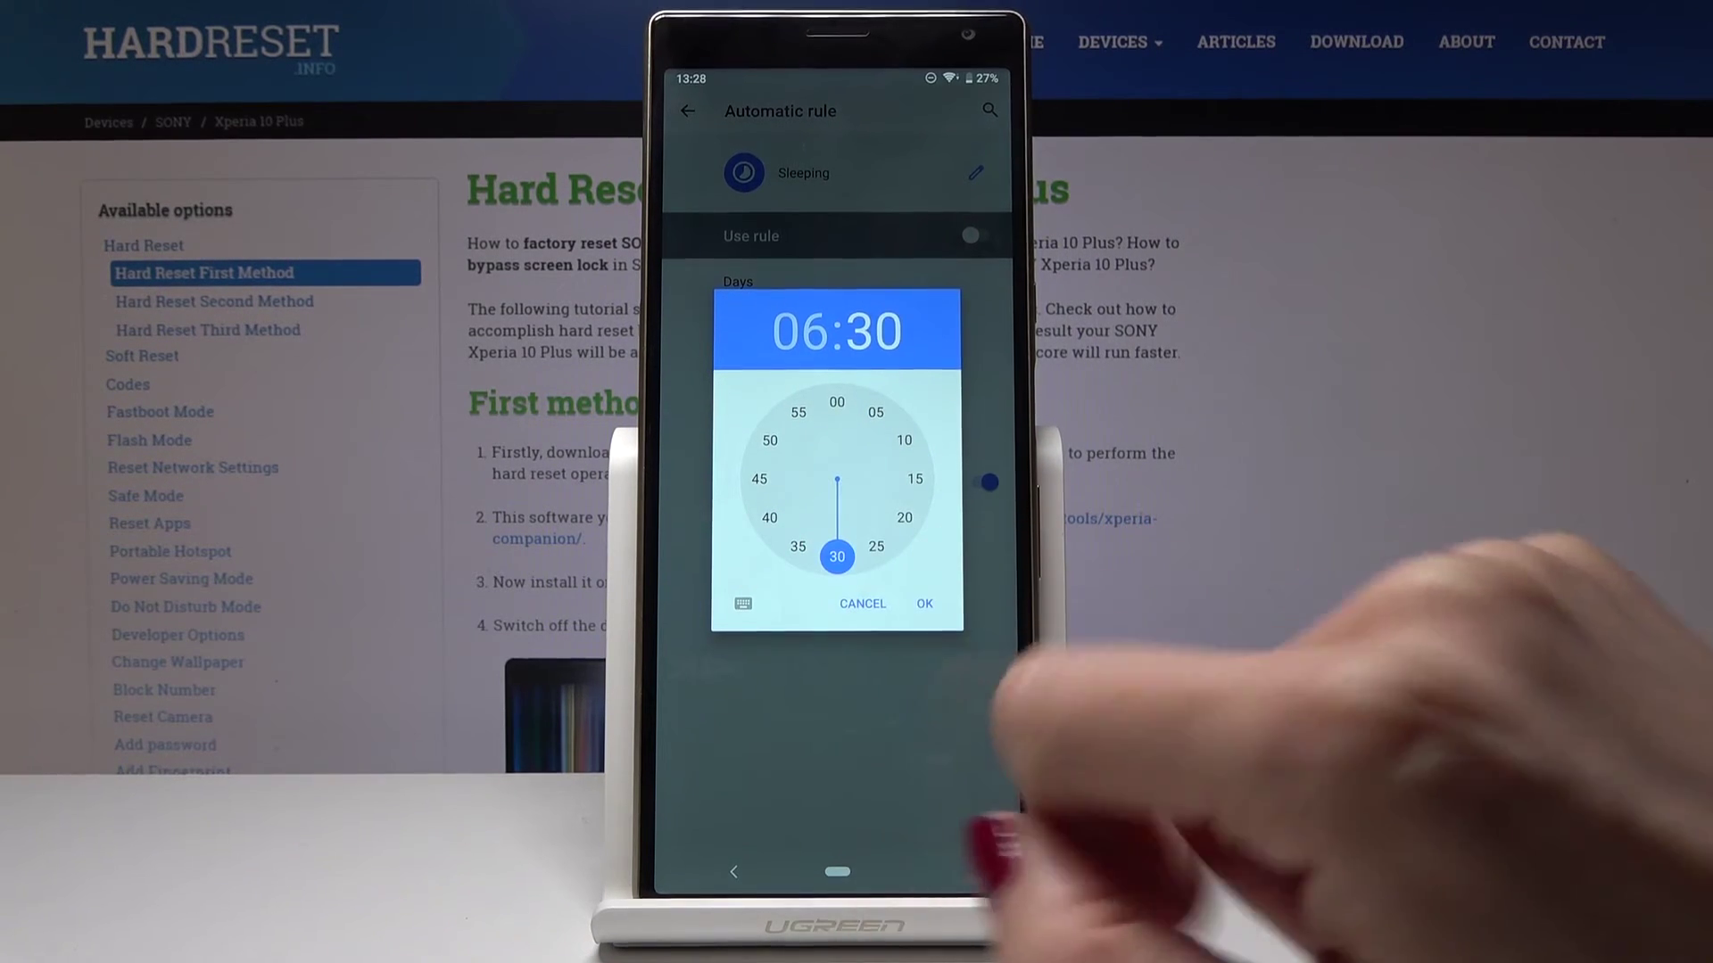
pyautogui.click(927, 604)
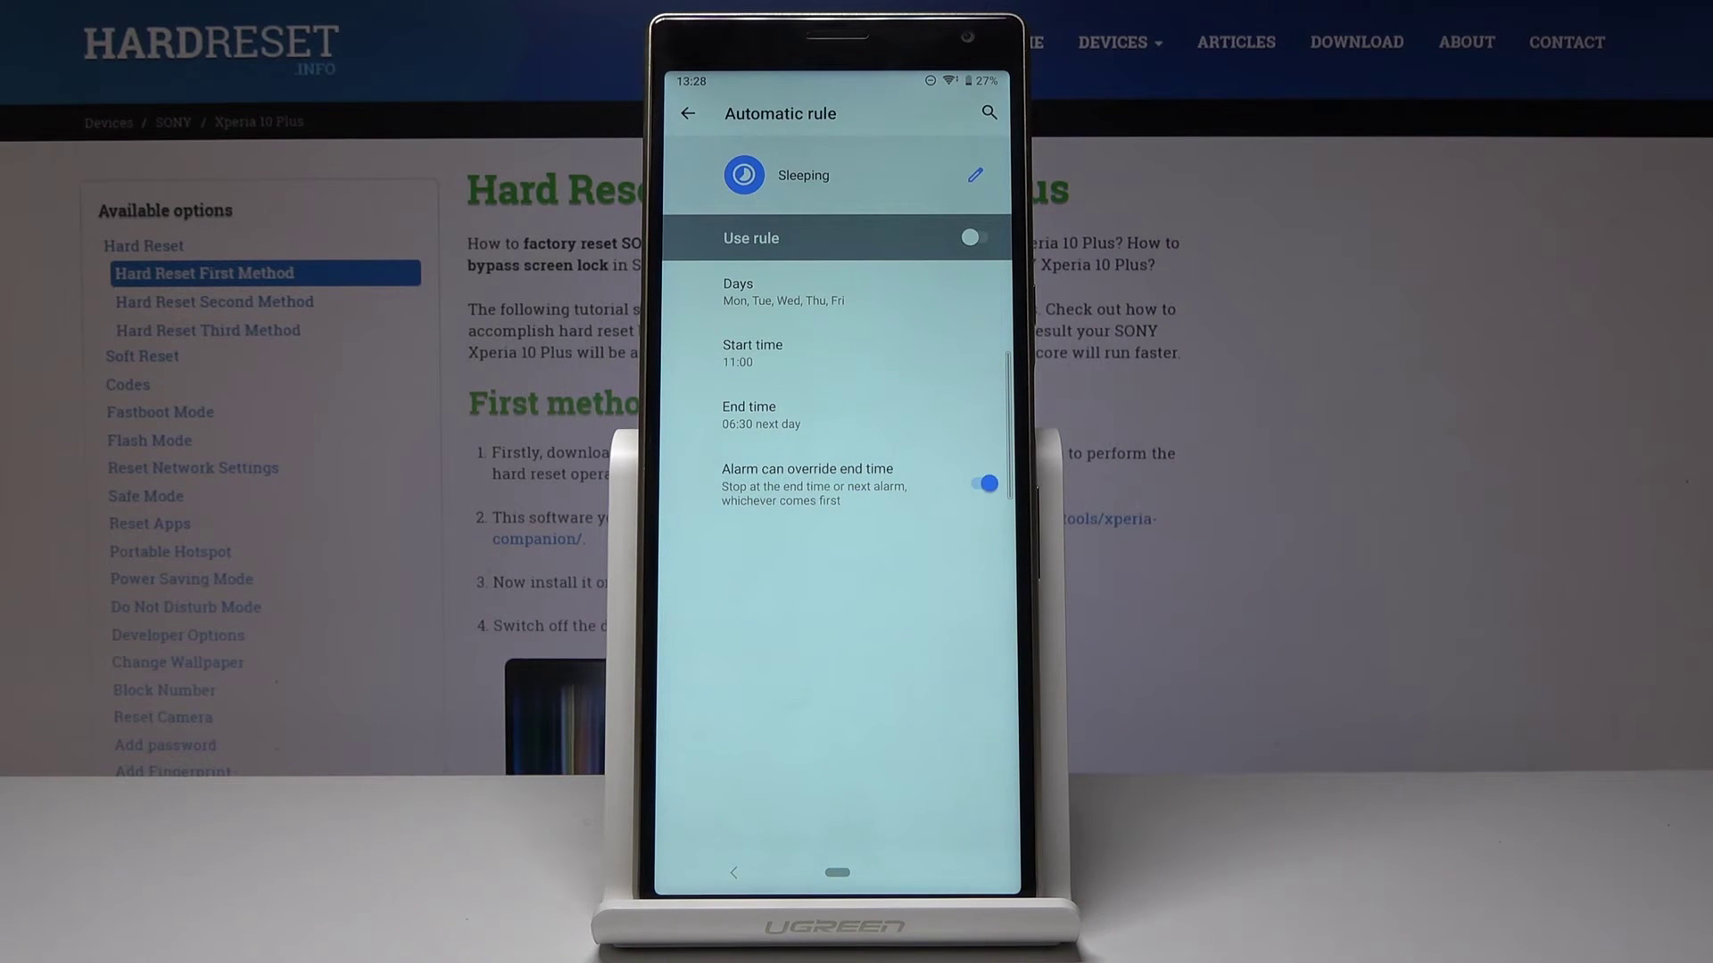
pyautogui.click(983, 484)
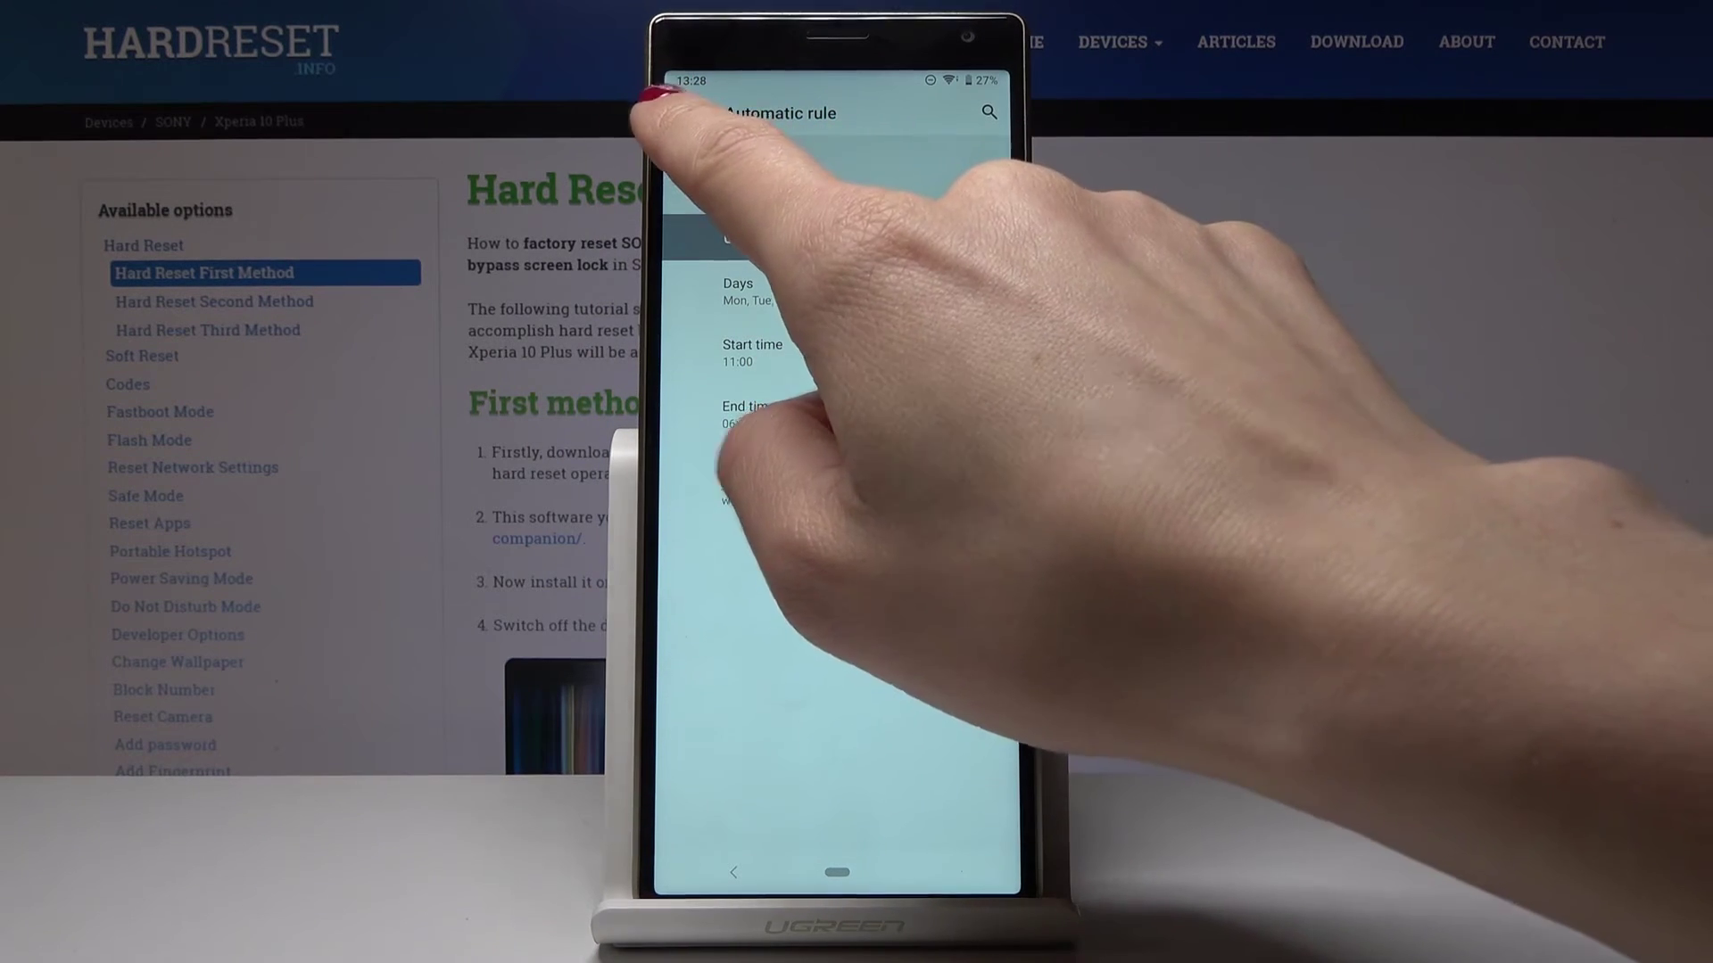
# Create event rule Gbvhu, restricted to events with replies of Yes or Maybe
pyautogui.click(688, 111)
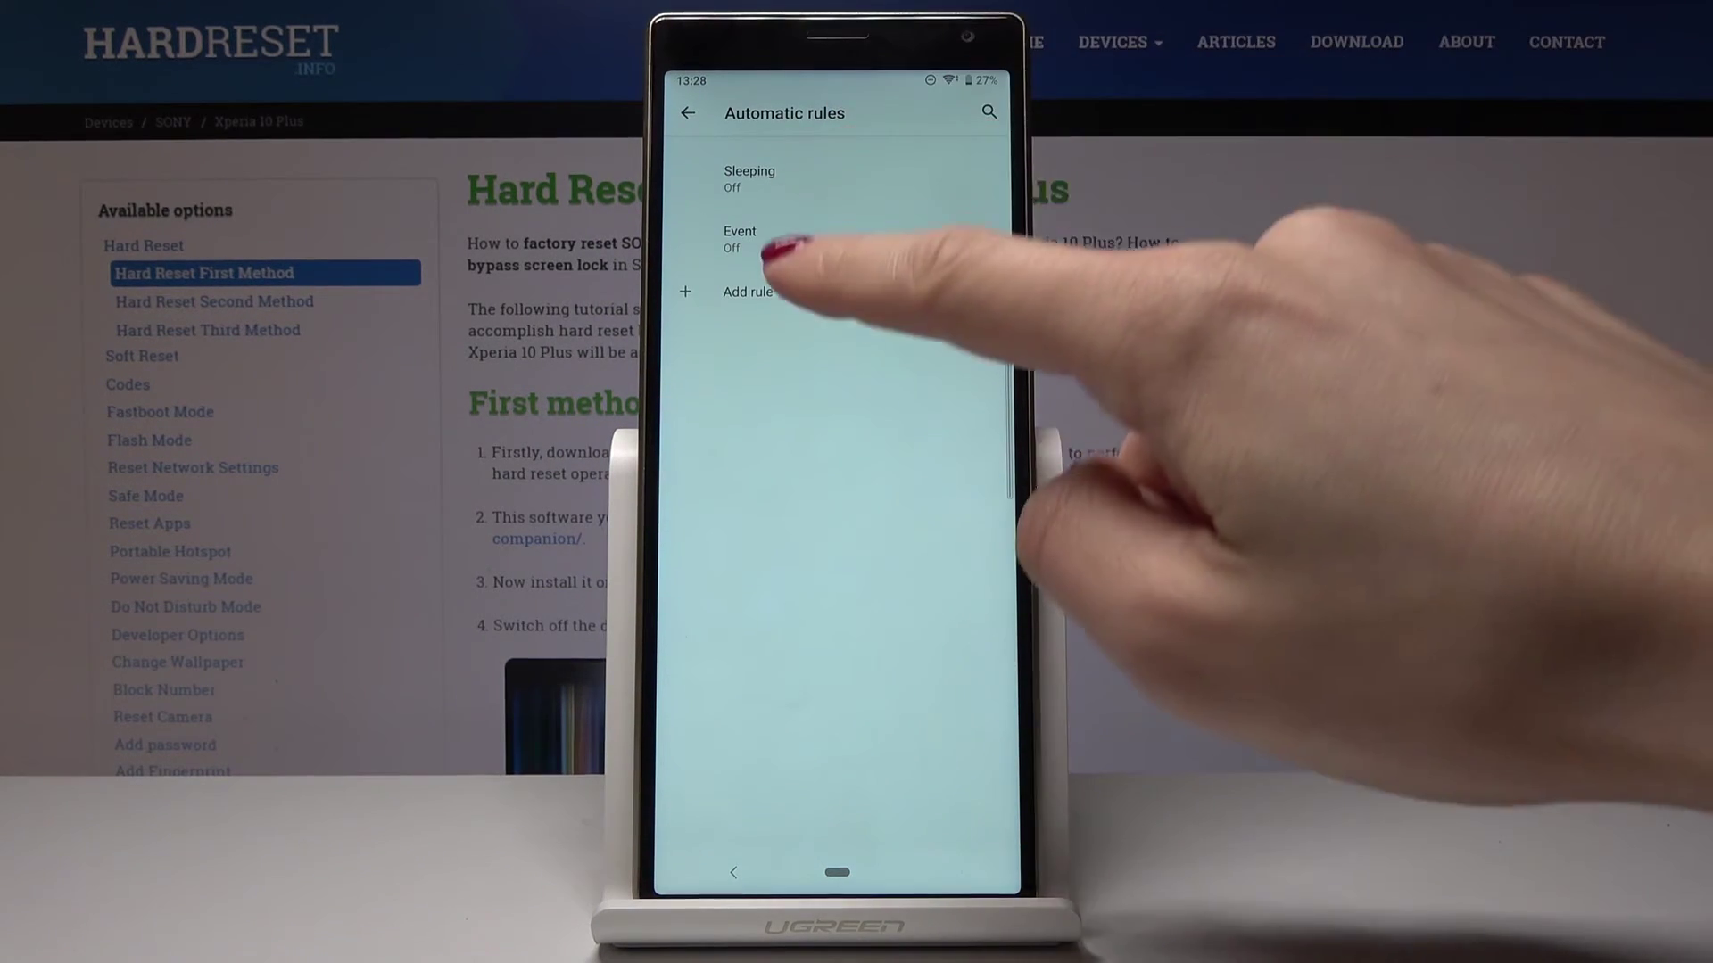
pyautogui.click(748, 292)
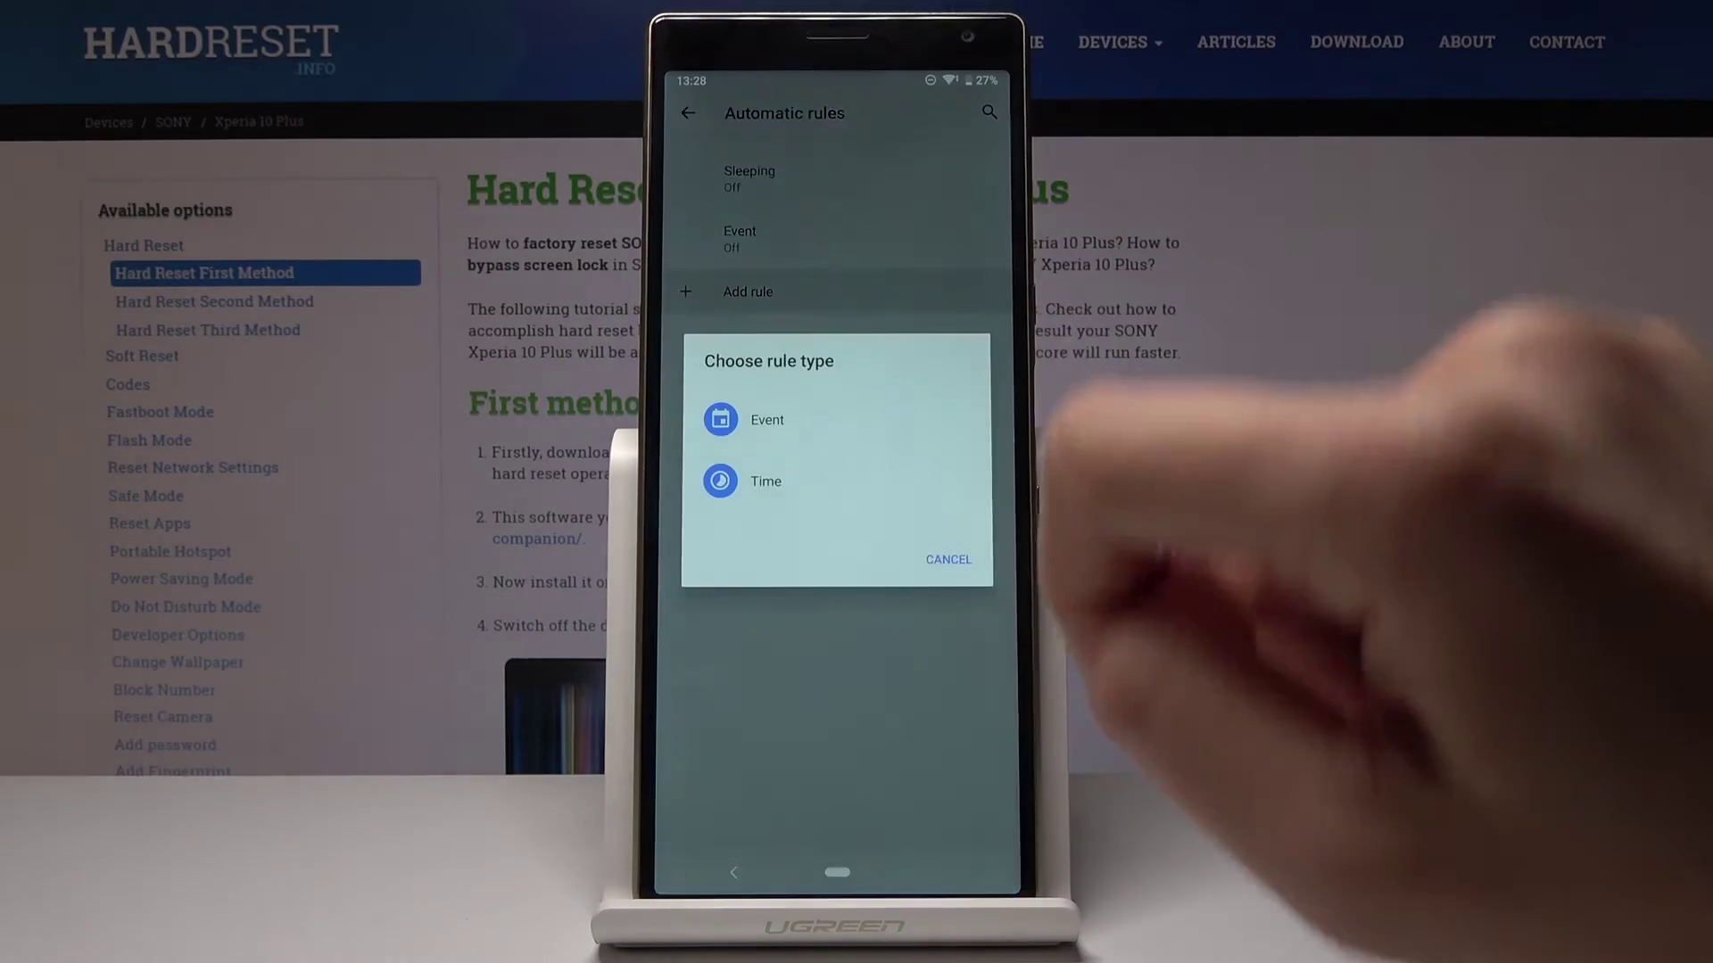
pyautogui.click(767, 419)
pyautogui.write('G')
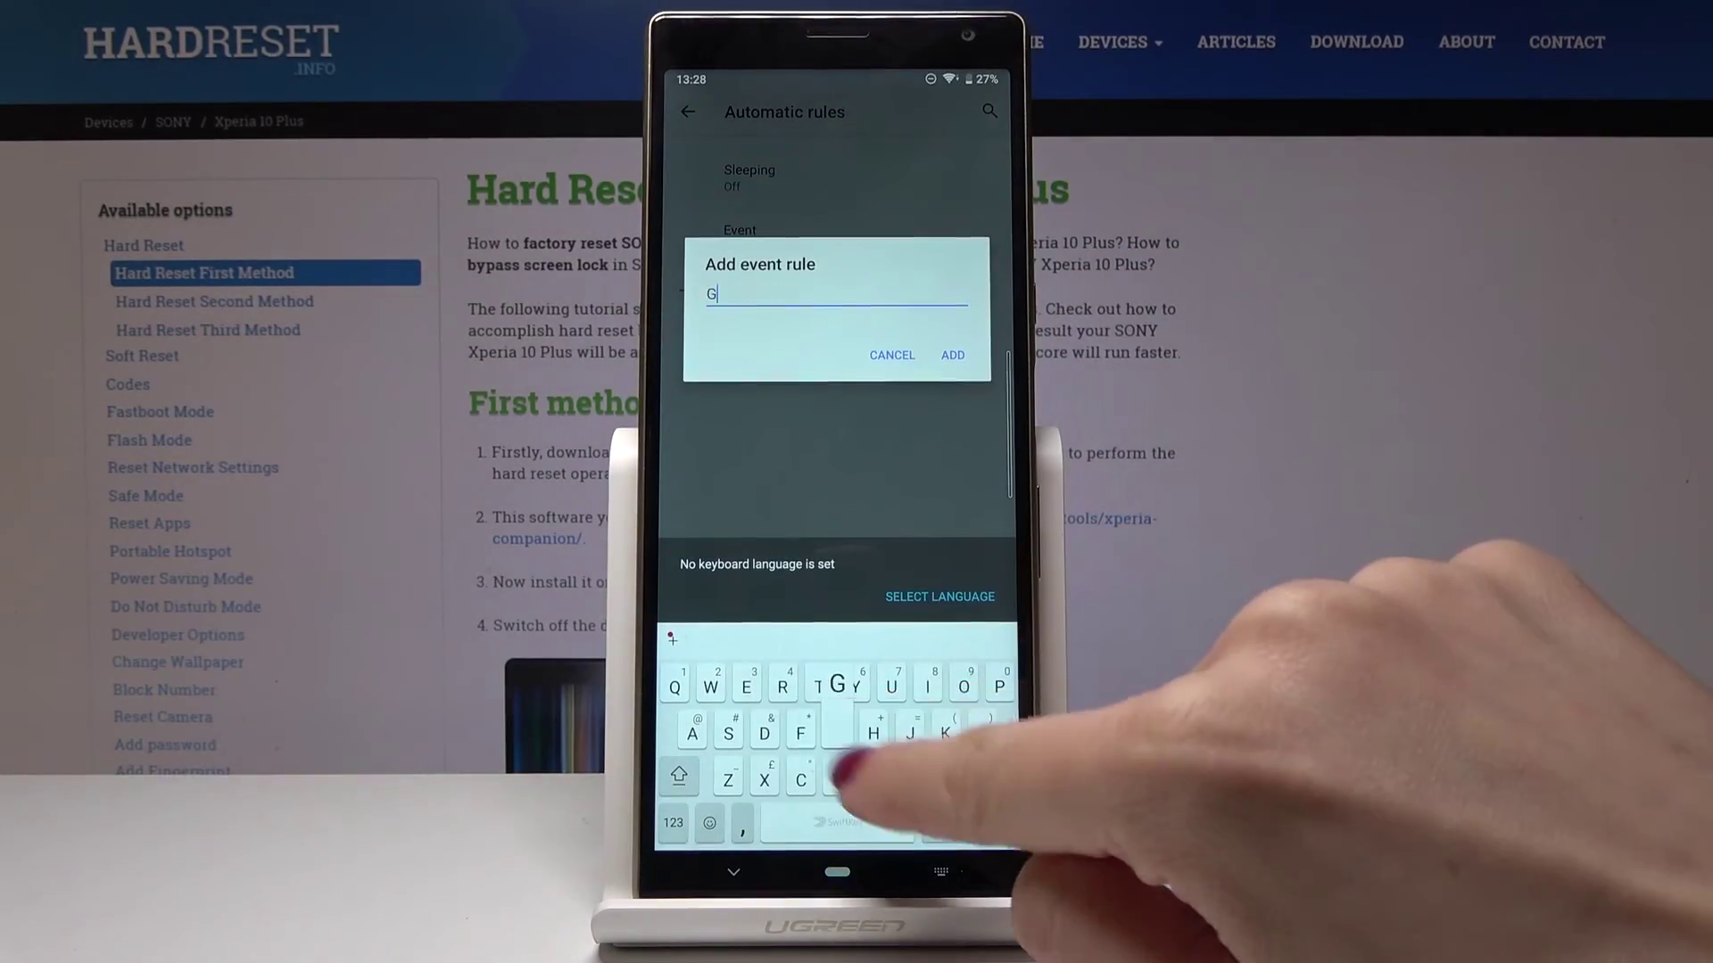
pyautogui.write('bvhu')
pyautogui.click(953, 356)
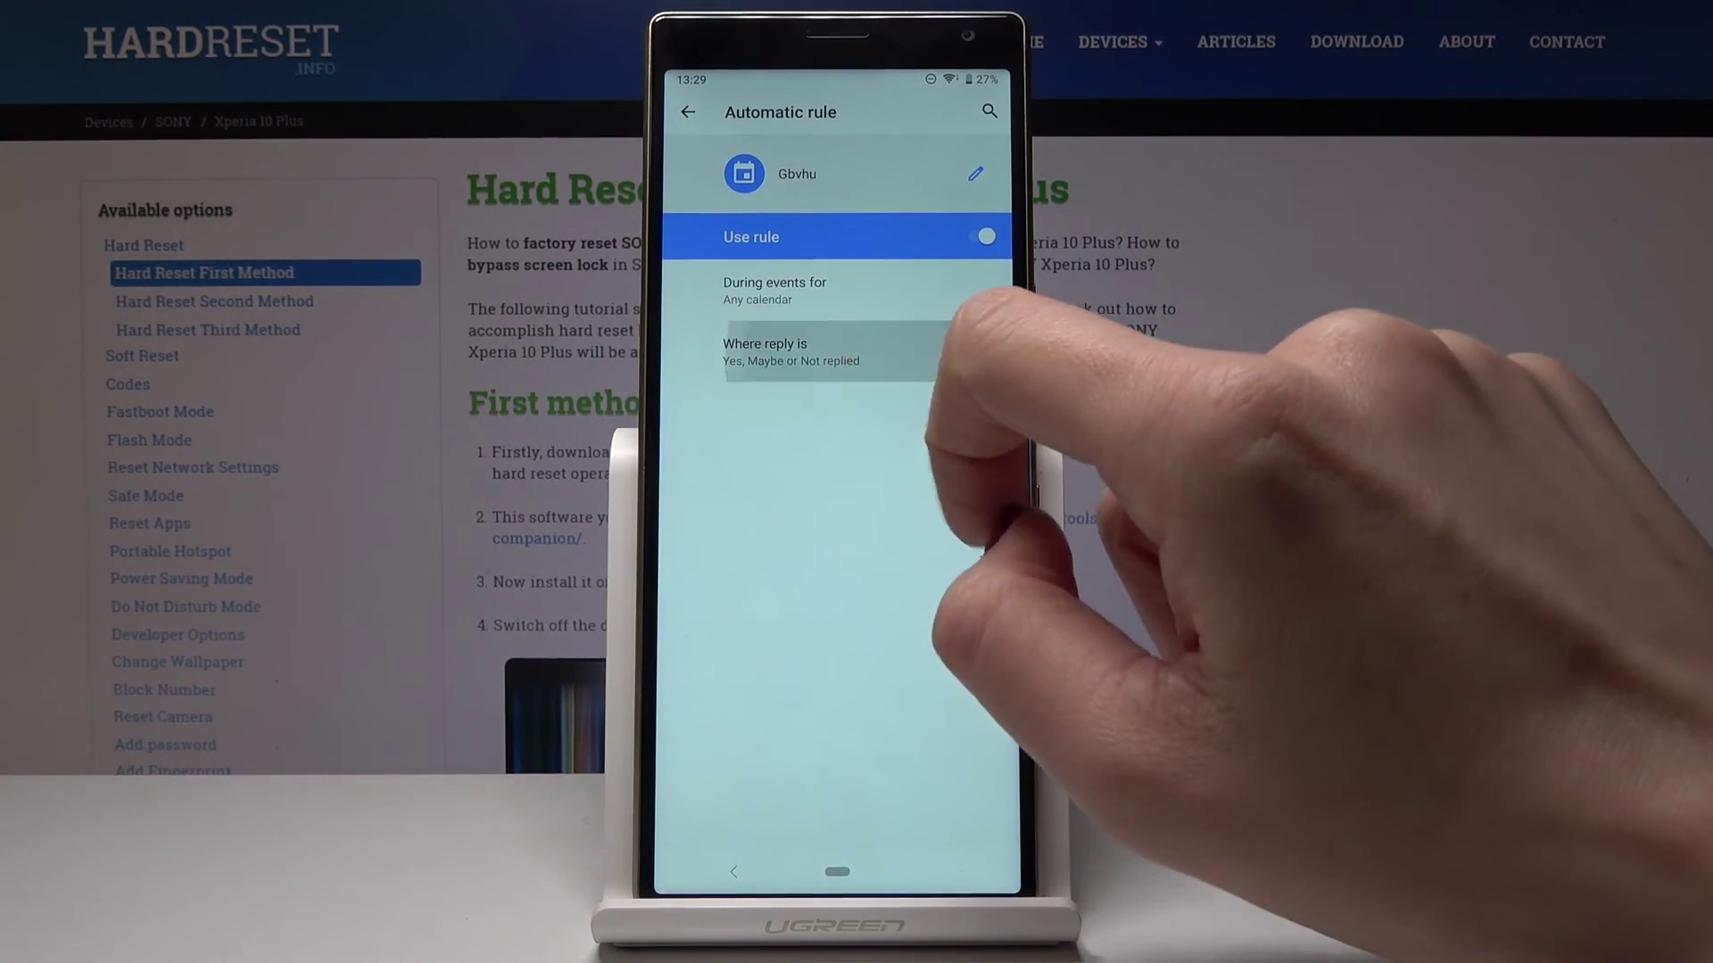
pyautogui.click(790, 382)
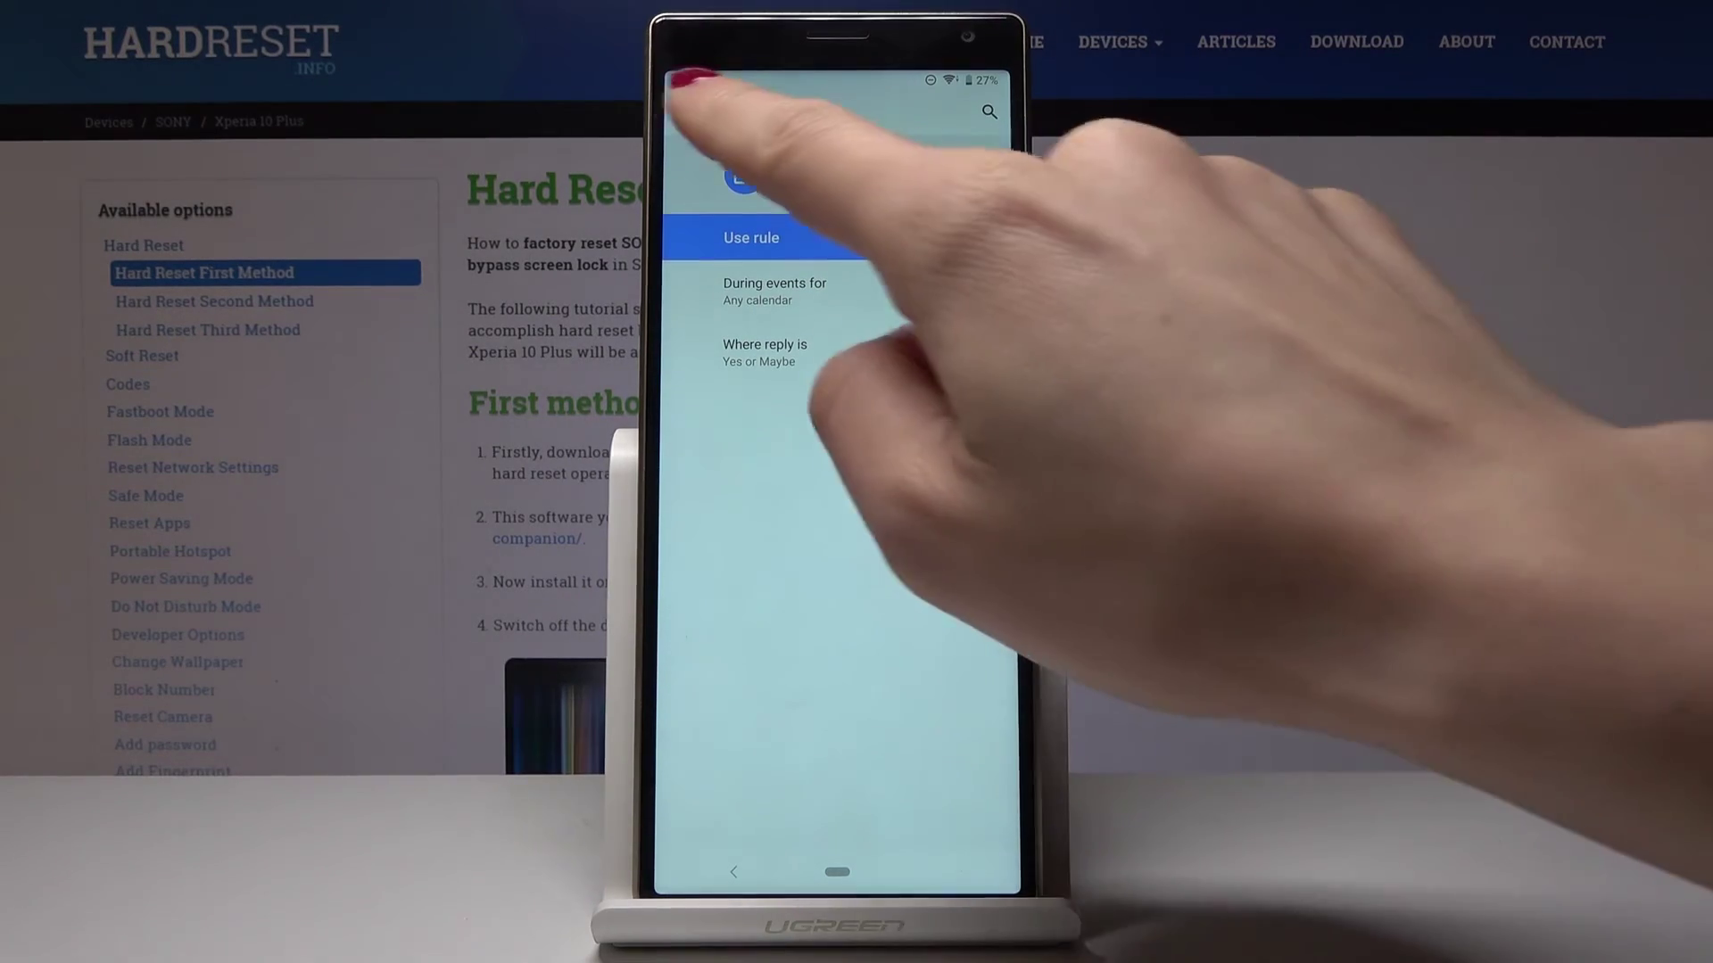
pyautogui.click(688, 112)
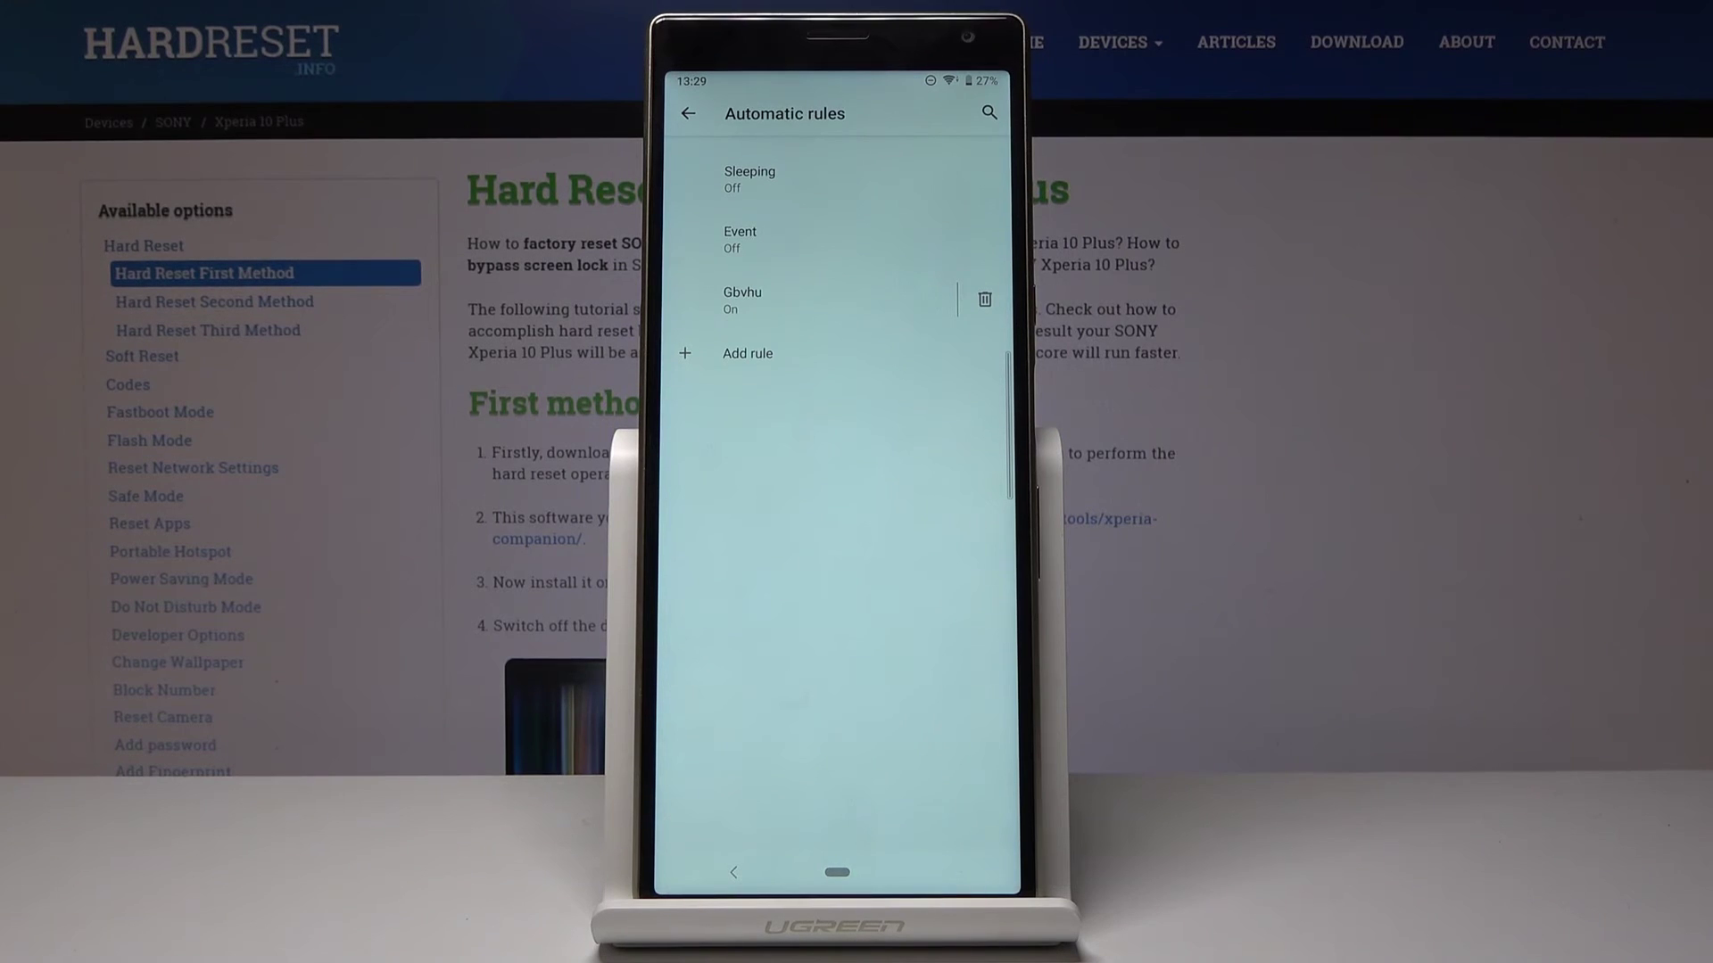
# Confirm deletion of rule Gbvhu, then return to the home screen
pyautogui.click(985, 297)
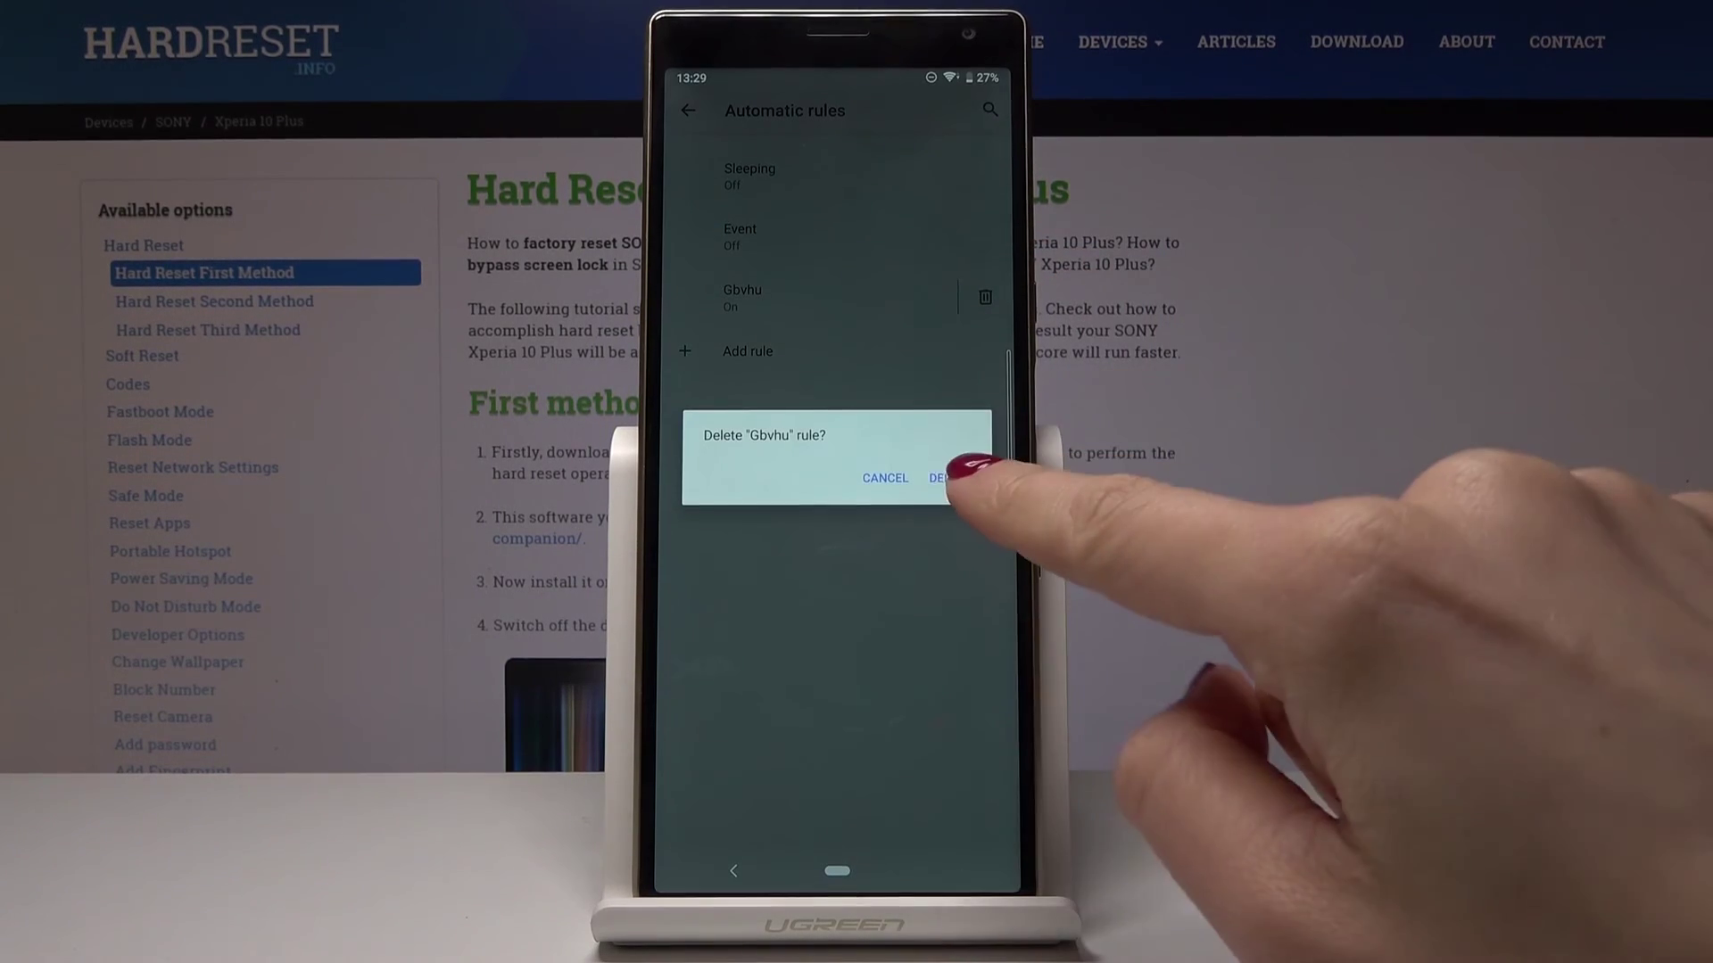
pyautogui.click(953, 477)
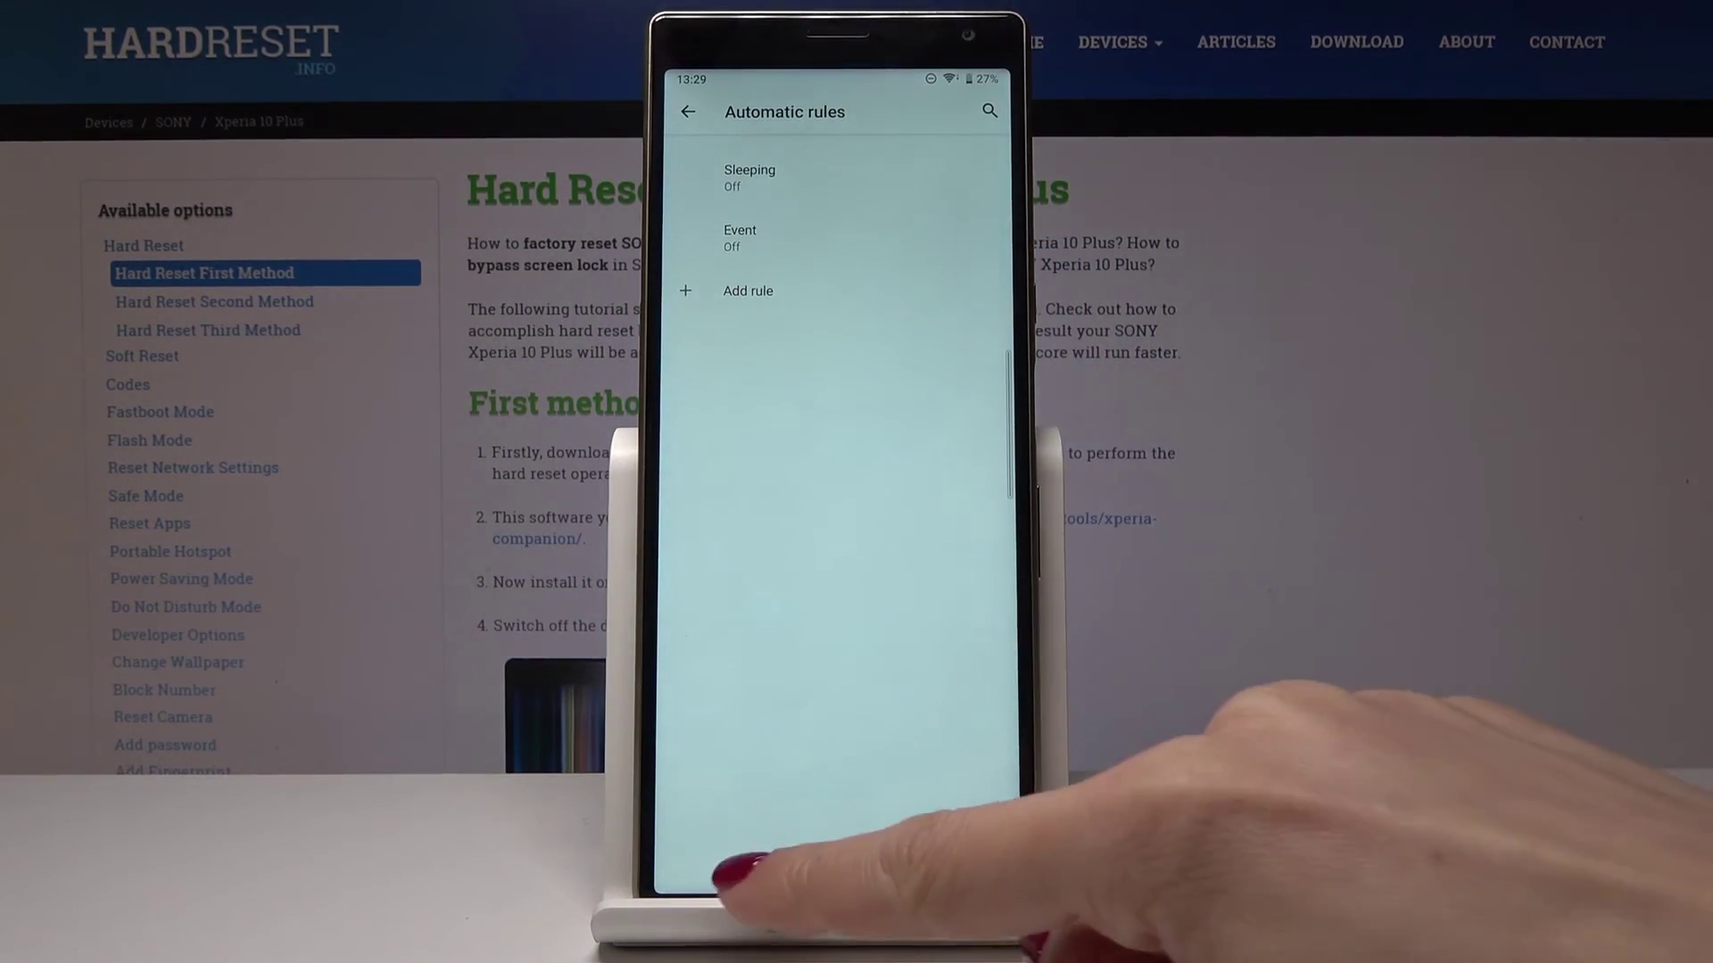
pyautogui.click(729, 873)
pyautogui.click(723, 876)
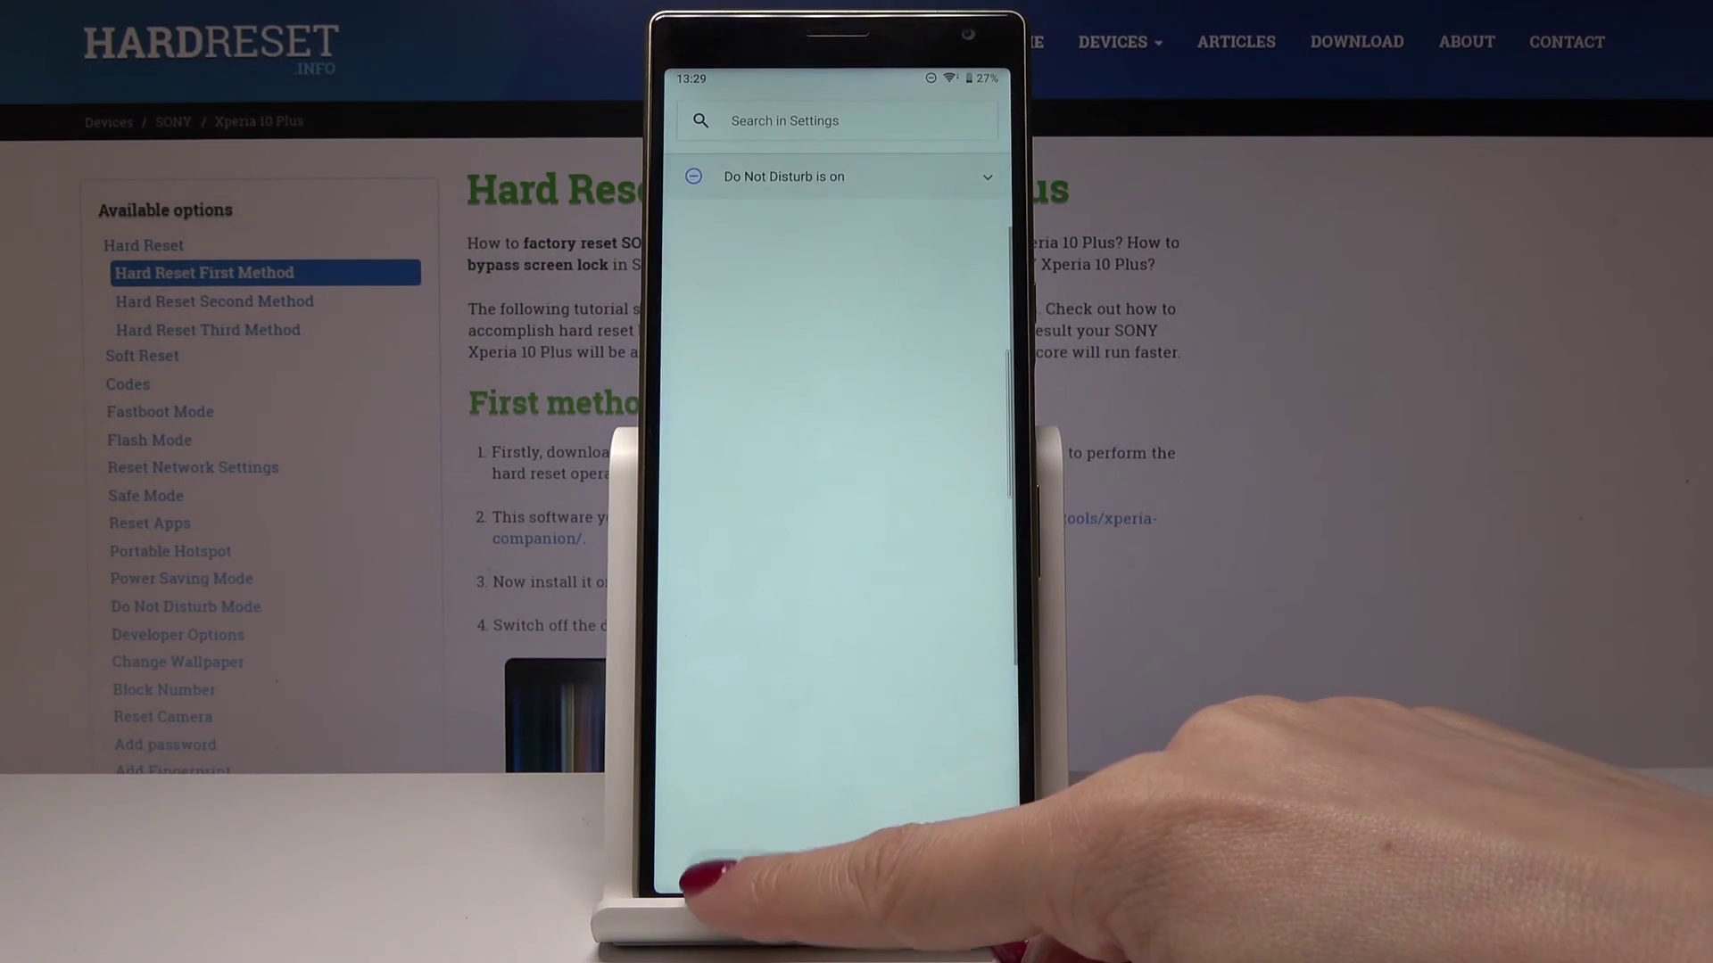